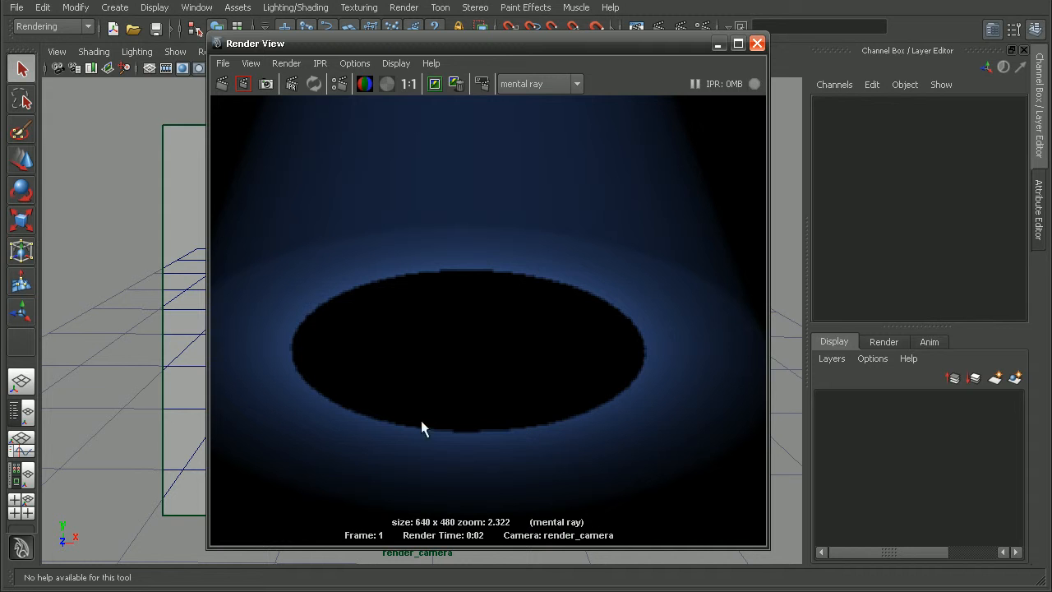
Inspect the edges of the sphere and the floor shadow in the current mental ray render
alt+middle_drag(571, 186, 578, 404)
alt+middle_drag(560, 229, 568, 272)
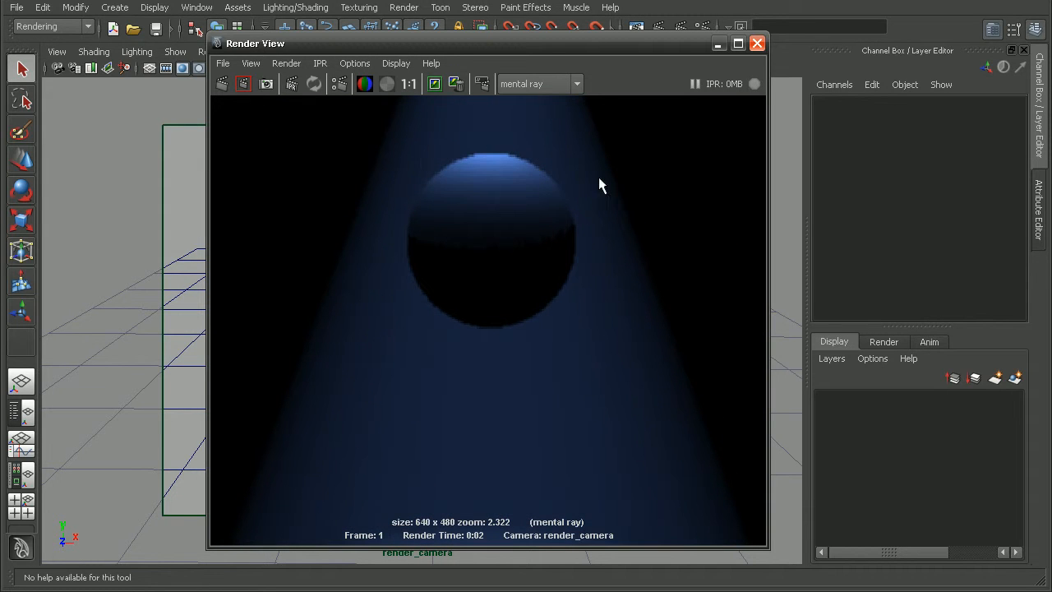
alt+middle_drag(599, 338, 580, 275)
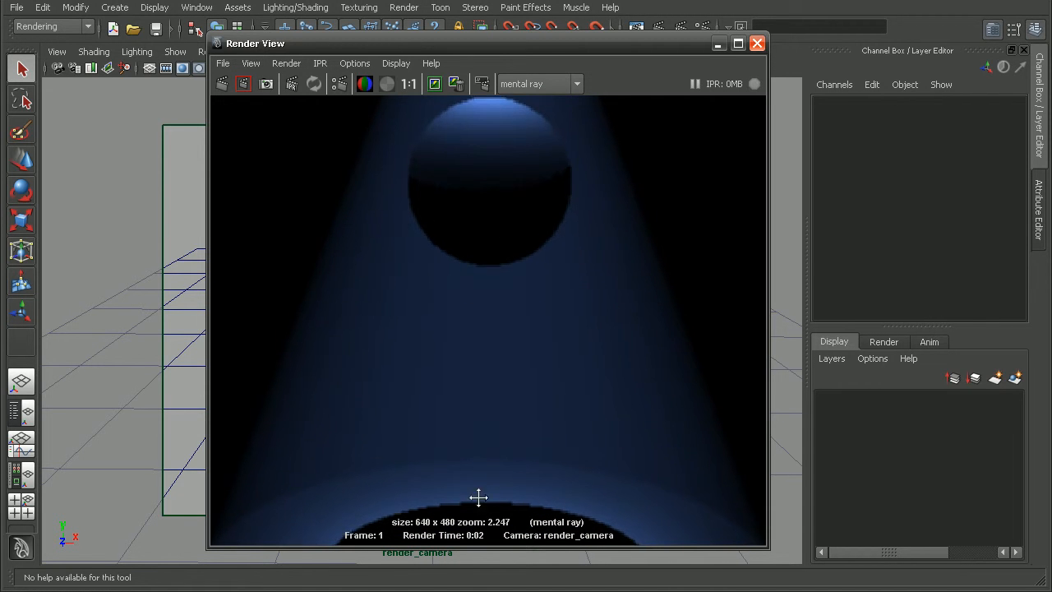
alt+middle_drag(482, 510, 382, 435)
alt+middle_drag(545, 227, 536, 419)
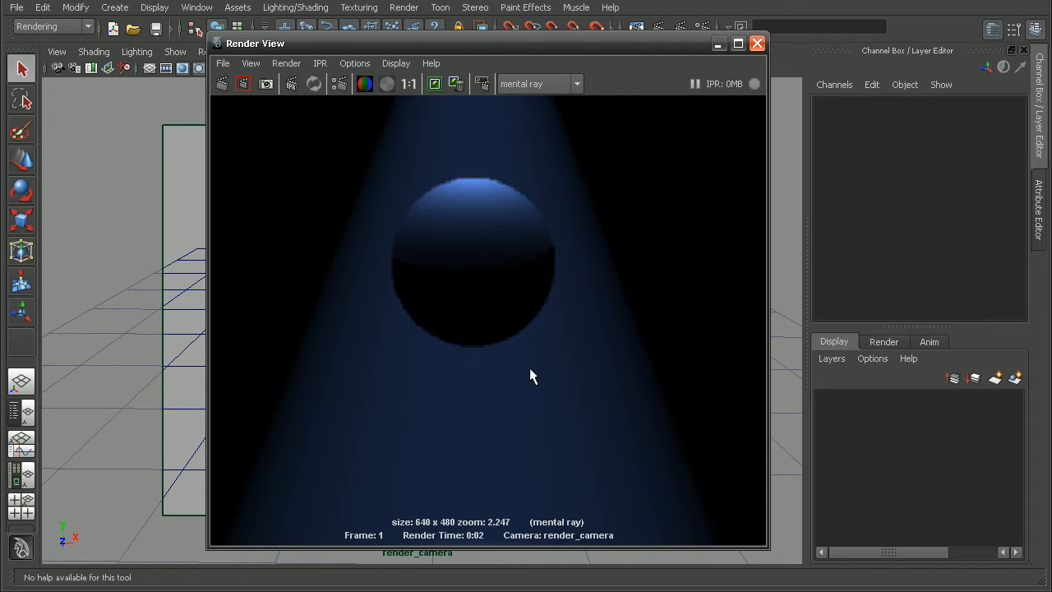
alt+middle_drag(555, 258, 545, 239)
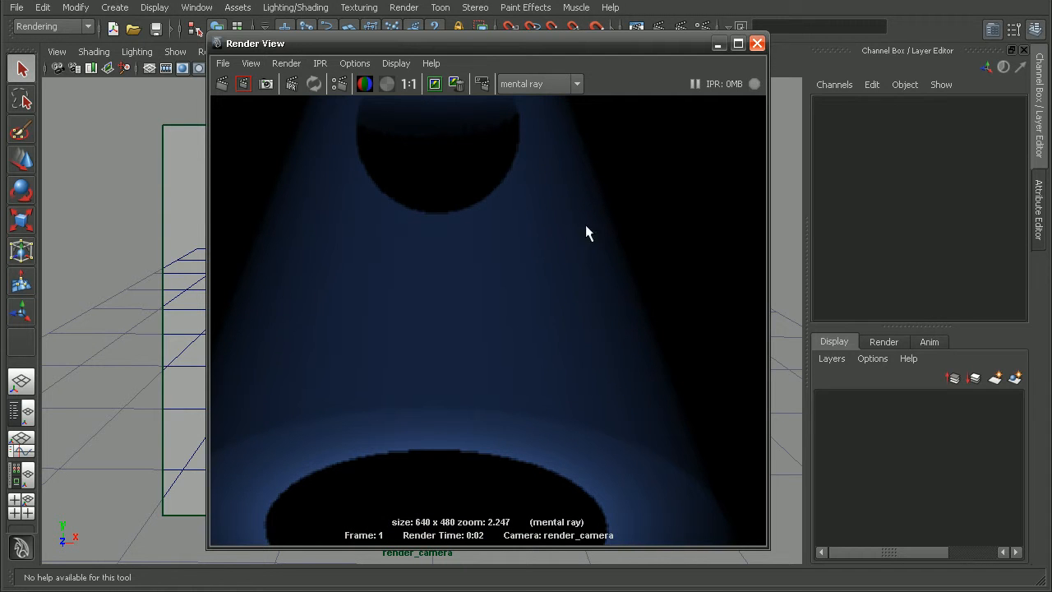
alt+middle_drag(567, 141, 601, 214)
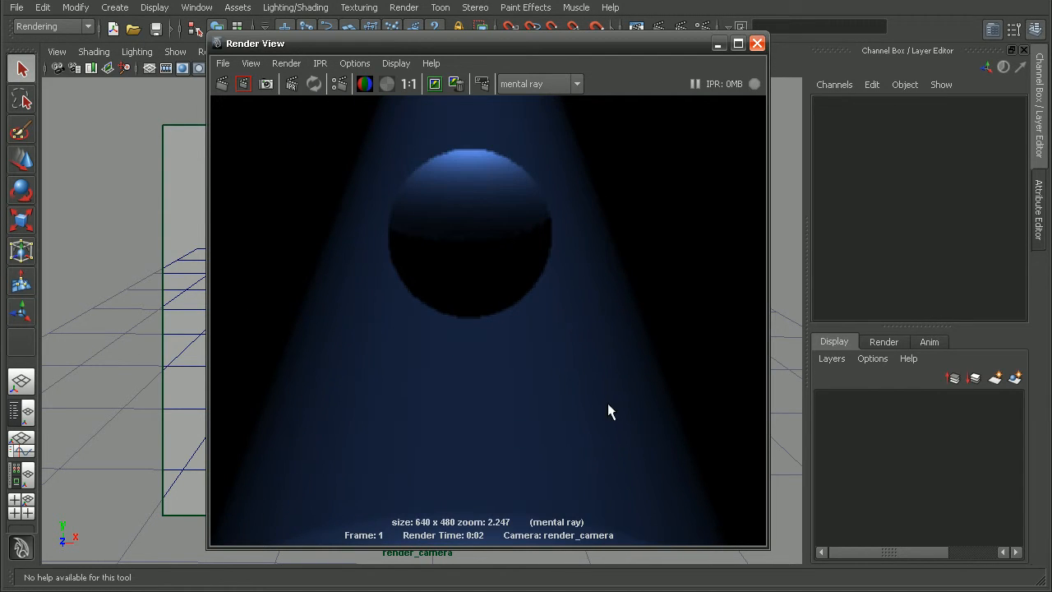
Set the mental ray maximum sample level to 2, then render again with the previous image kept for comparison
click(342, 91)
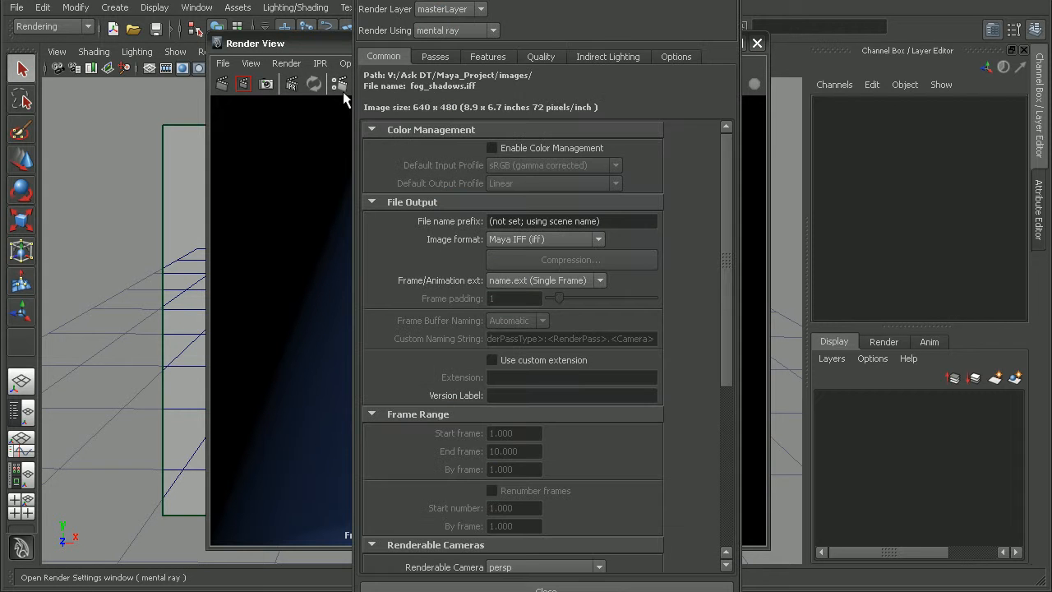
click(543, 56)
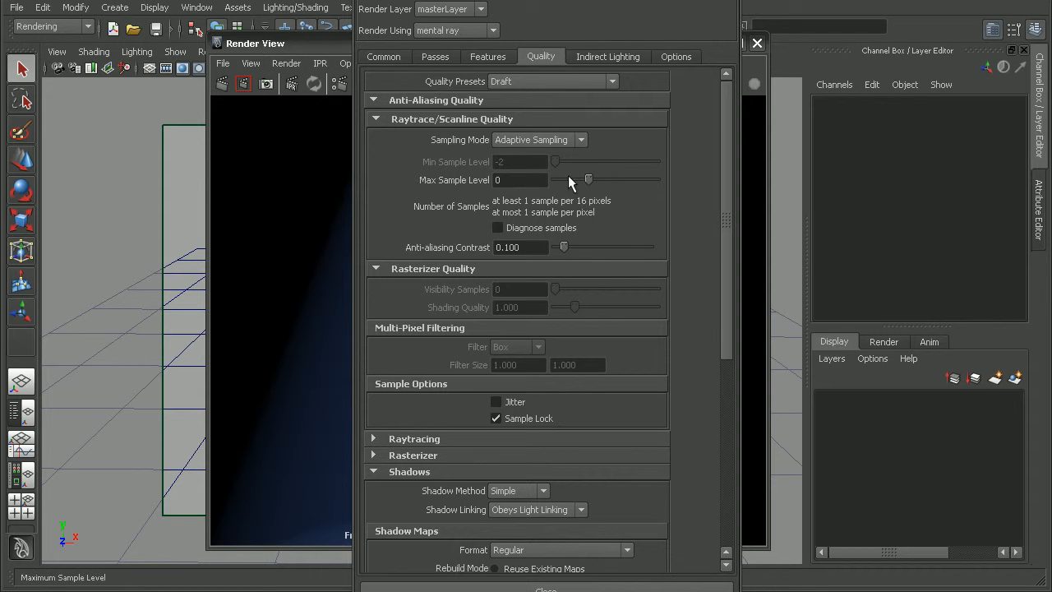
drag(589, 179, 621, 179)
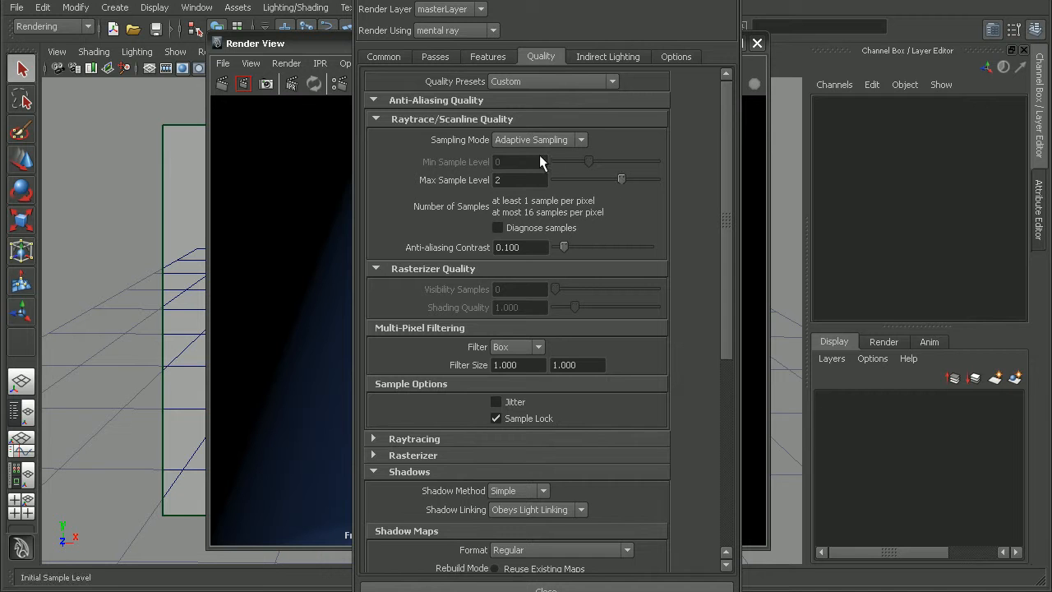
click(596, 587)
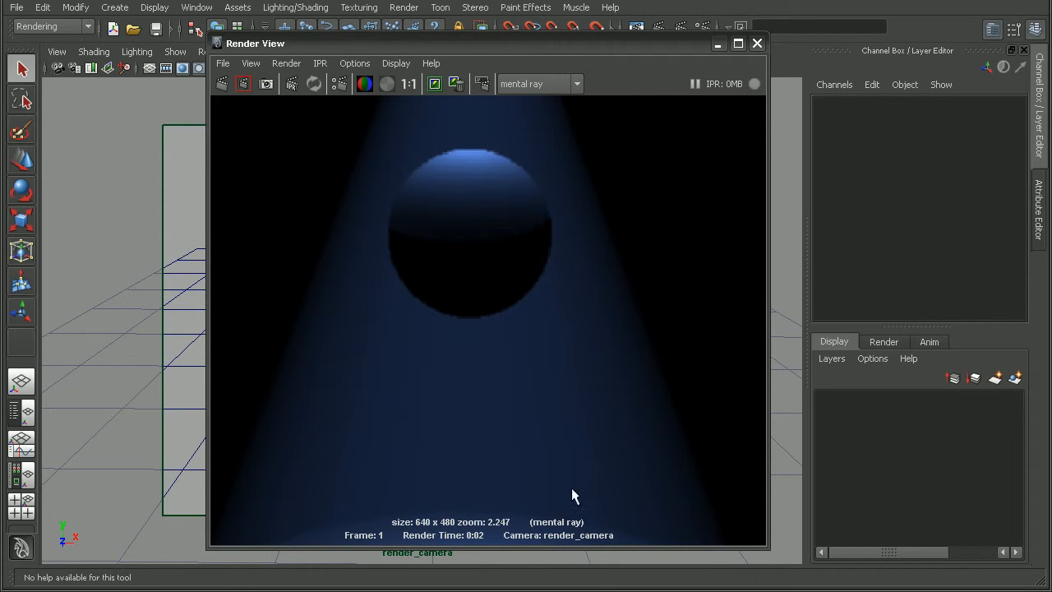
click(435, 83)
click(223, 84)
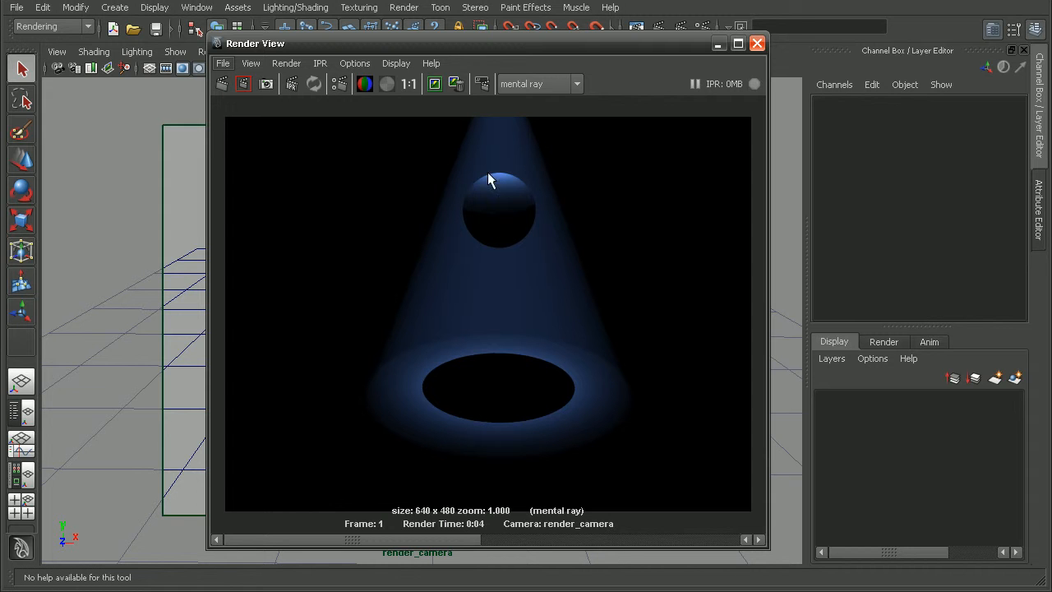
Compare the new render with the stored one, examining the edges of the sphere, shadow and fog cone up close
alt+middle_drag(465, 377, 455, 259)
alt+right_drag(454, 259, 713, 277)
alt+middle_drag(532, 256, 530, 314)
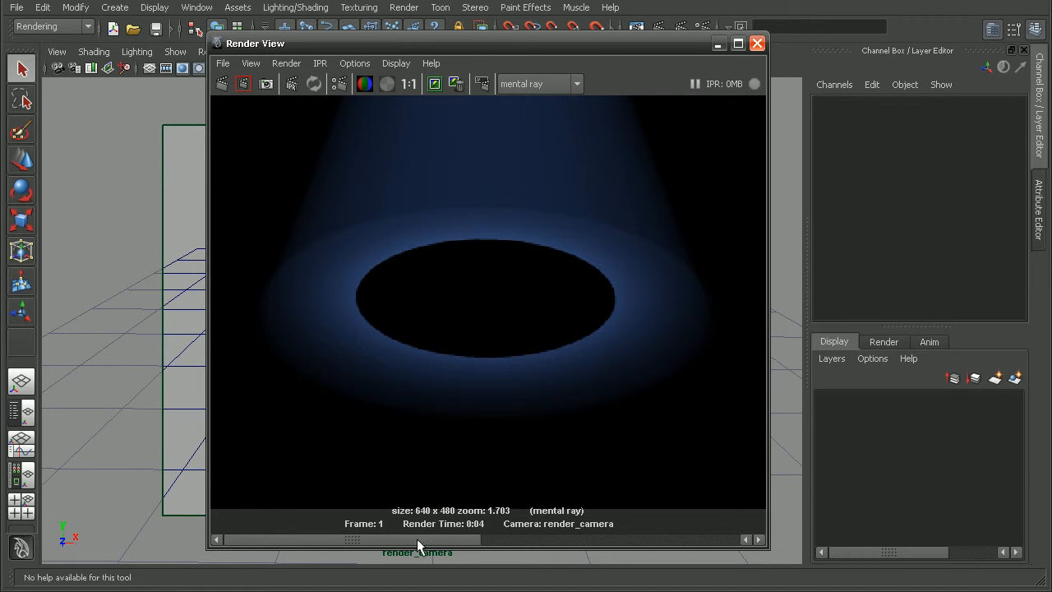
drag(416, 539, 542, 538)
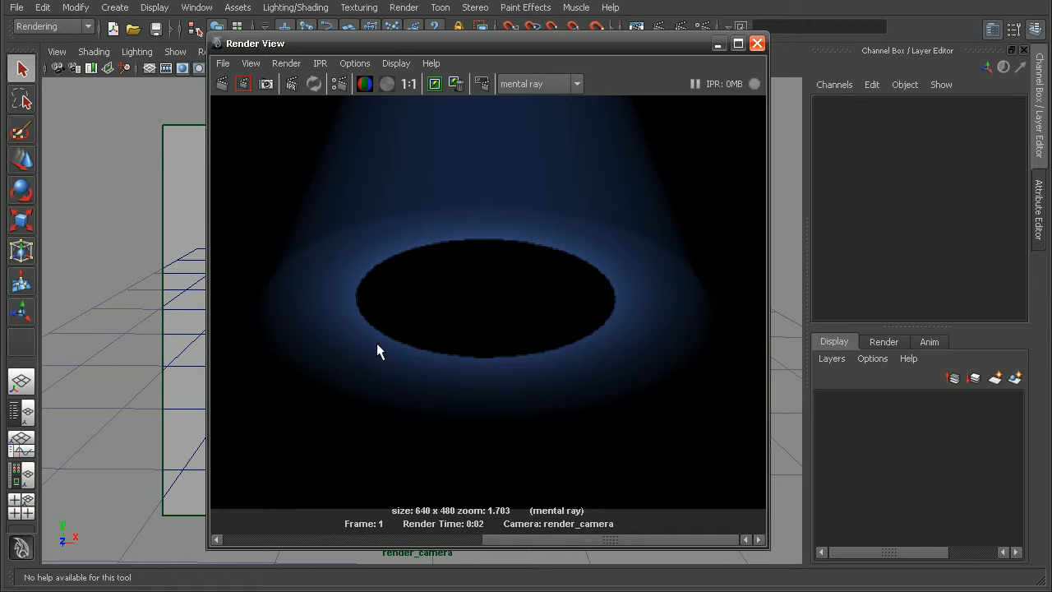
drag(493, 538, 349, 539)
alt+middle_drag(531, 153, 534, 236)
click(410, 87)
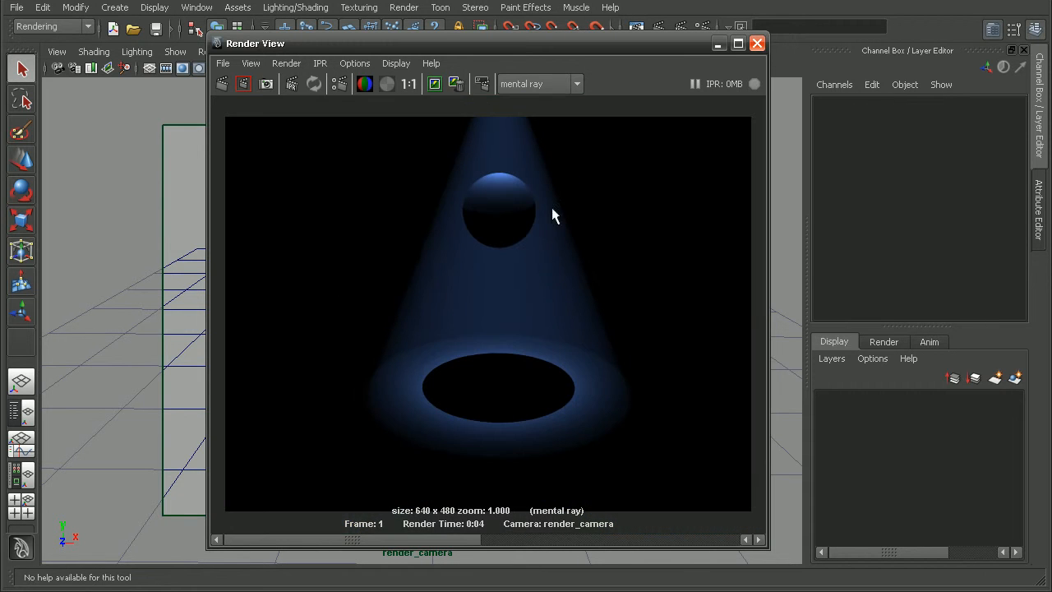
mouse_move(451, 535)
mouse_down()
mouse_move(620, 540)
mouse_move(407, 535)
mouse_move(621, 535)
mouse_move(467, 536)
mouse_up()
scroll(505, 360, up, 4)
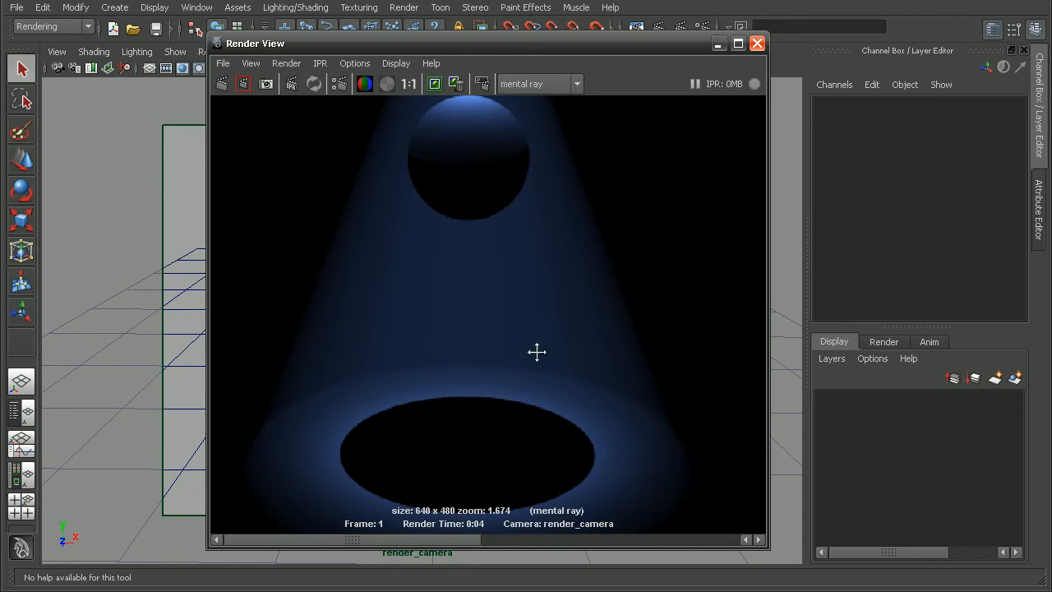
scroll(537, 352, up, 1)
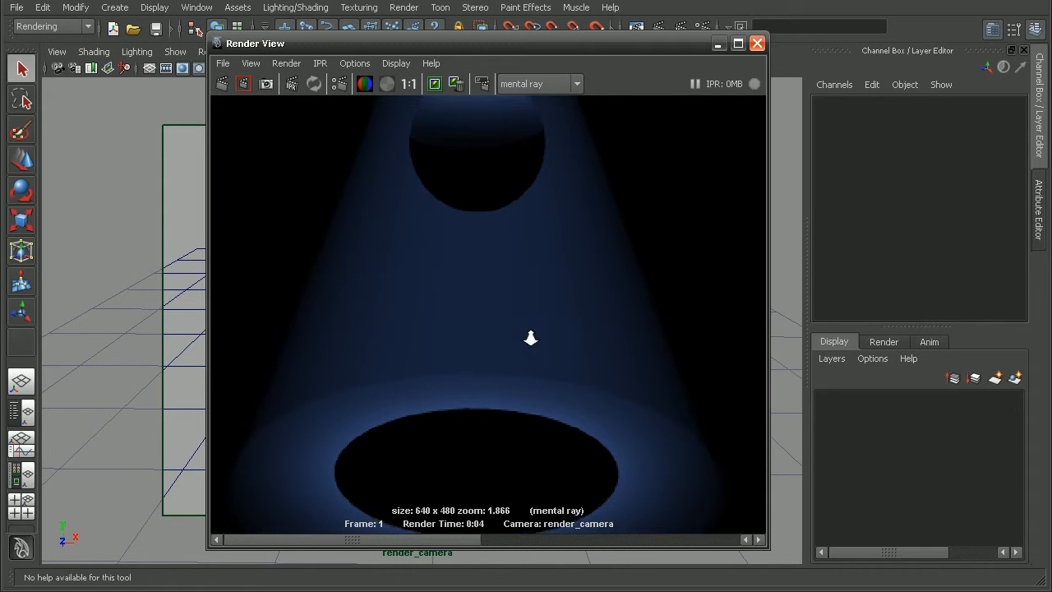
scroll(531, 340, down, 3)
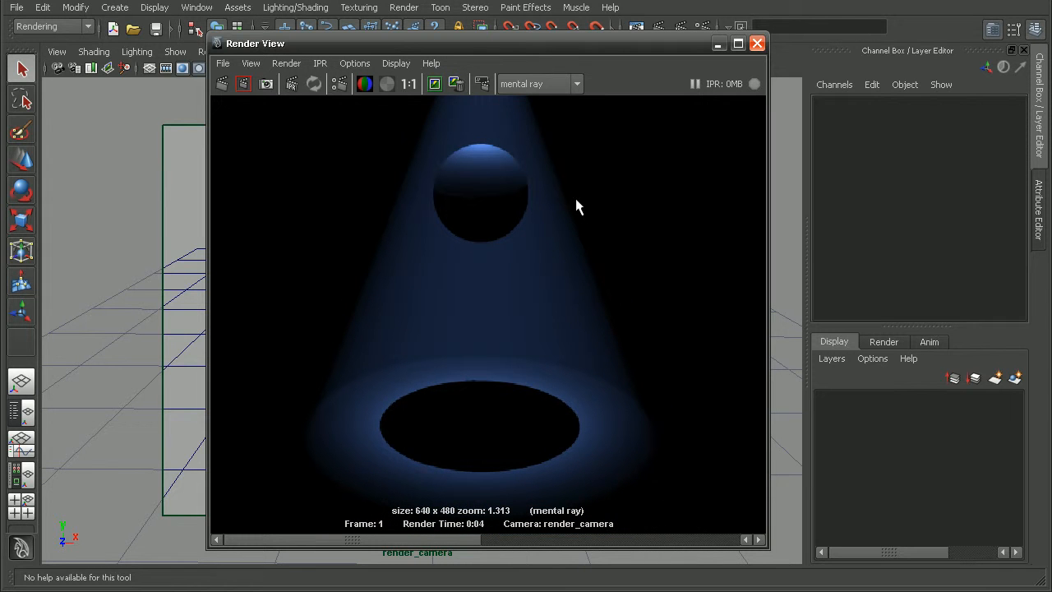
Switch the renderer to Maya Software and re-render the frame
click(535, 85)
click(541, 102)
click(223, 83)
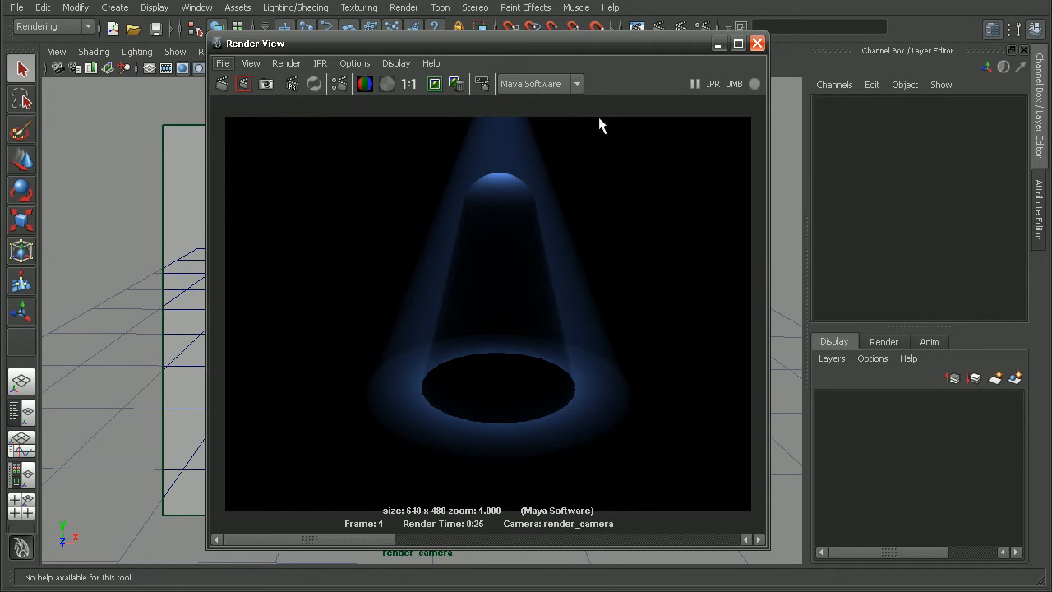
Examine the fog shadow beneath the sphere in the Maya Software render and compare it with the stored mental ray image
alt+right_drag(516, 260, 870, 311)
alt+middle_drag(528, 247, 449, 330)
alt+right_drag(449, 331, 543, 187)
alt+middle_drag(543, 195, 537, 205)
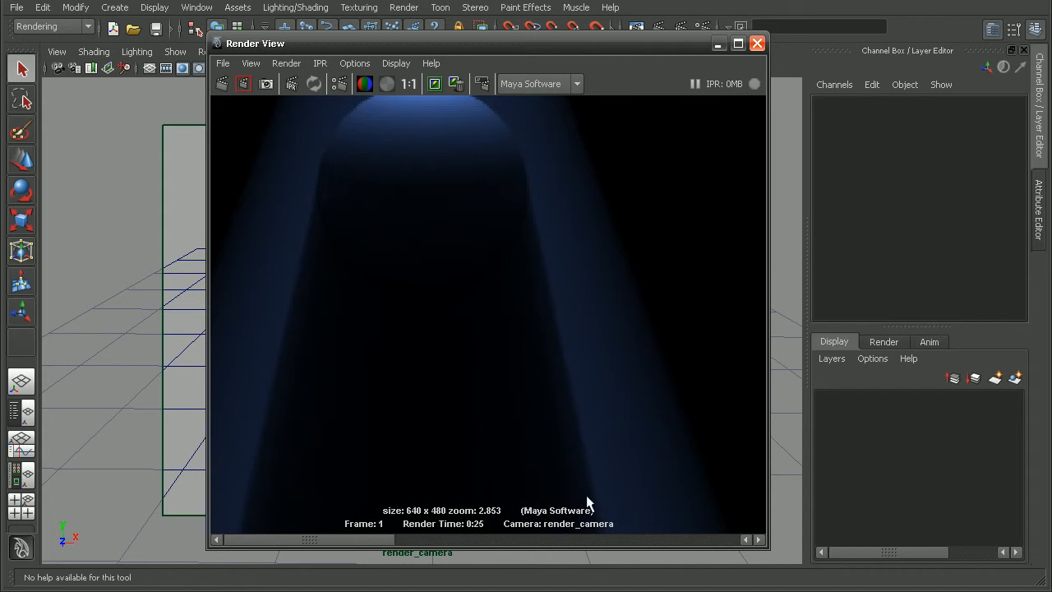
alt+middle_drag(584, 494, 559, 353)
alt+right_drag(559, 353, 501, 192)
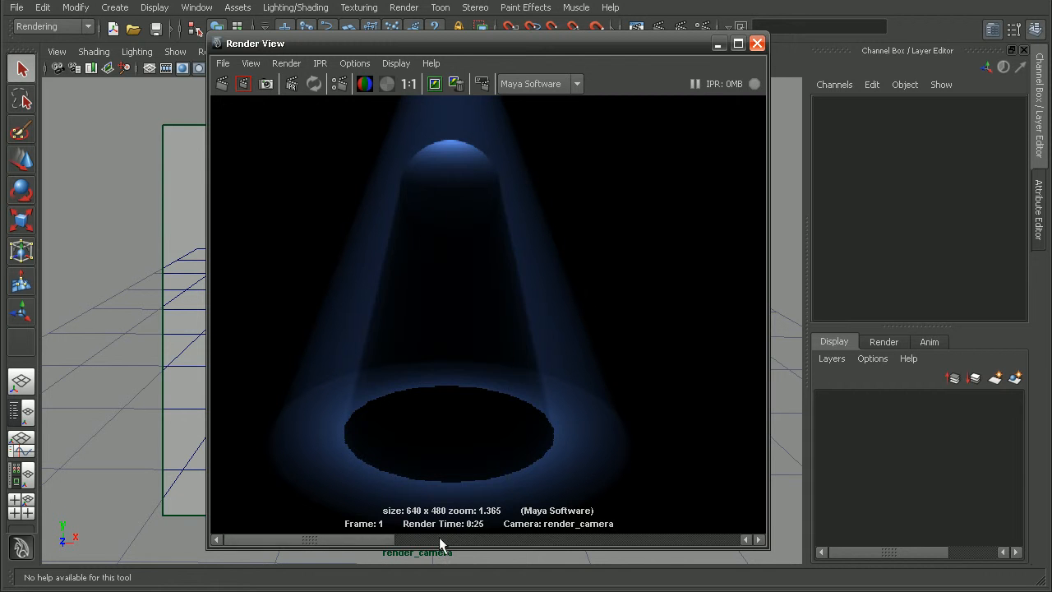
click(393, 539)
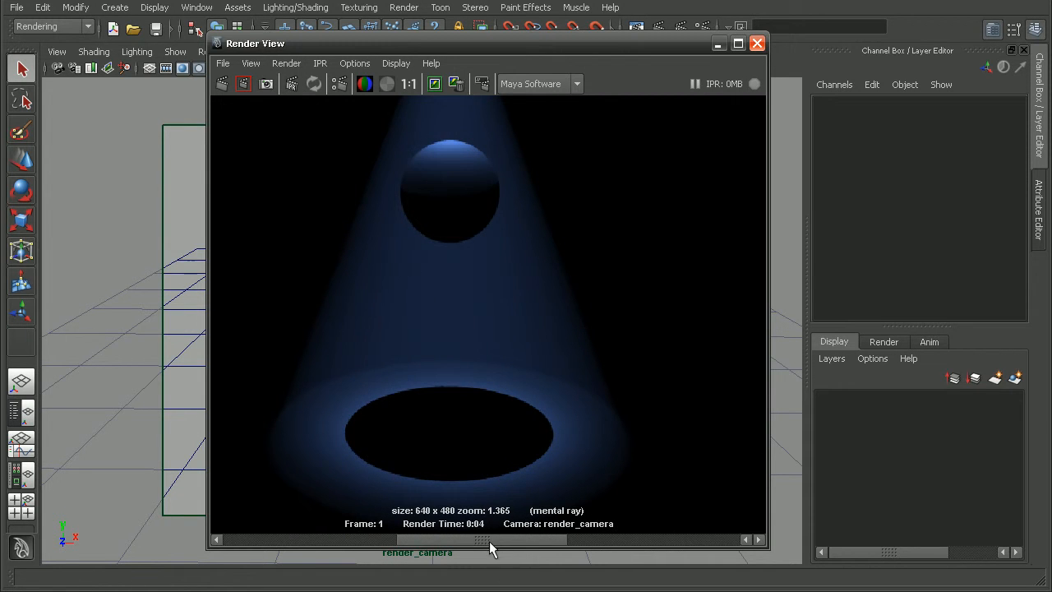
click(316, 539)
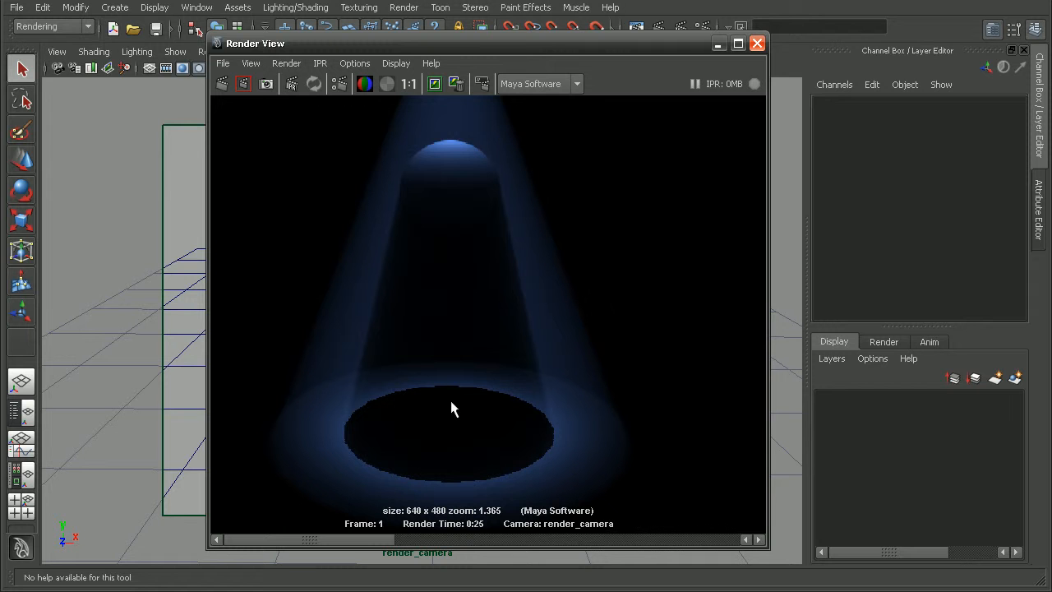
Keep the Maya Software render, return it to actual size and close the Render View
click(435, 85)
click(408, 83)
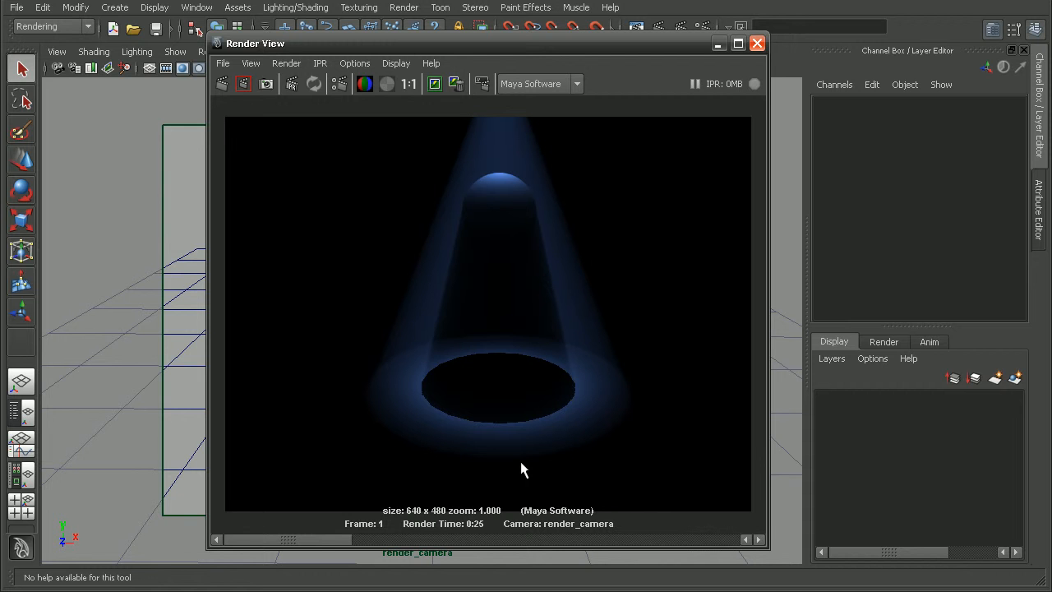
click(757, 44)
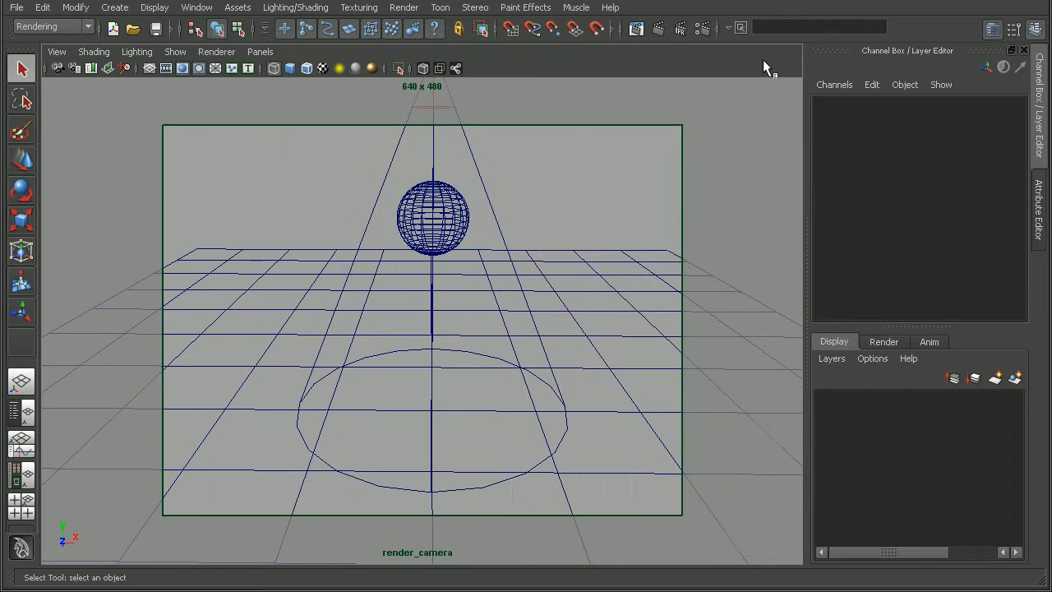
Select the spotlight's fog cone shape through its attributes and delete it
click(461, 170)
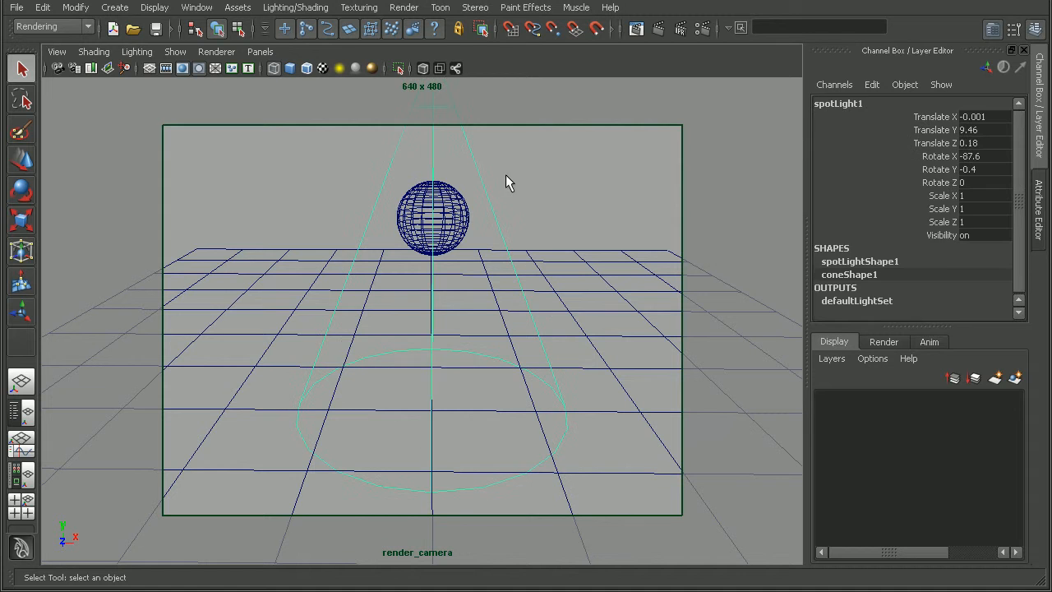
click(1040, 218)
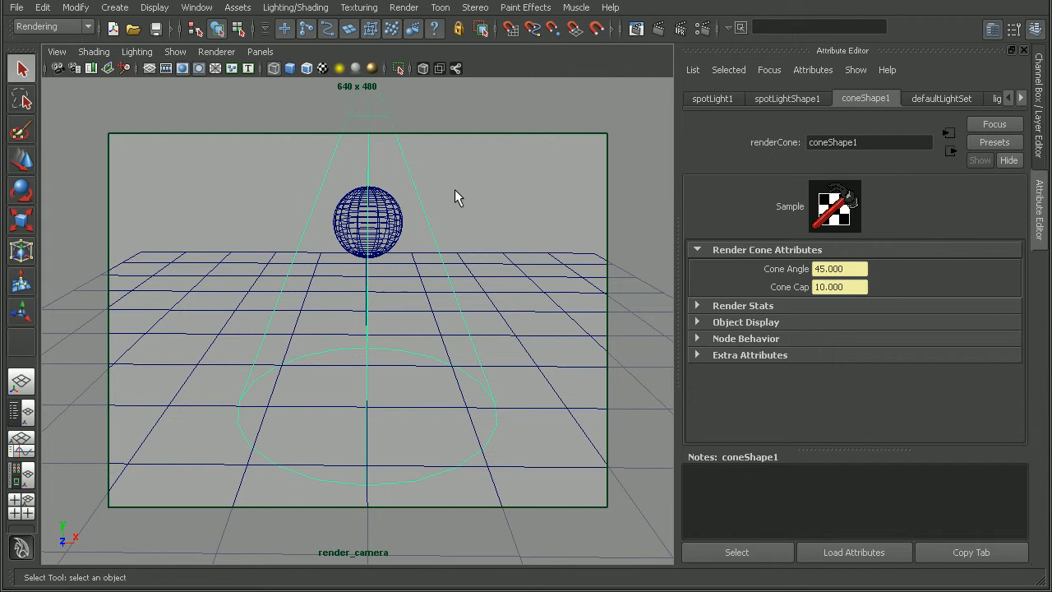
click(736, 553)
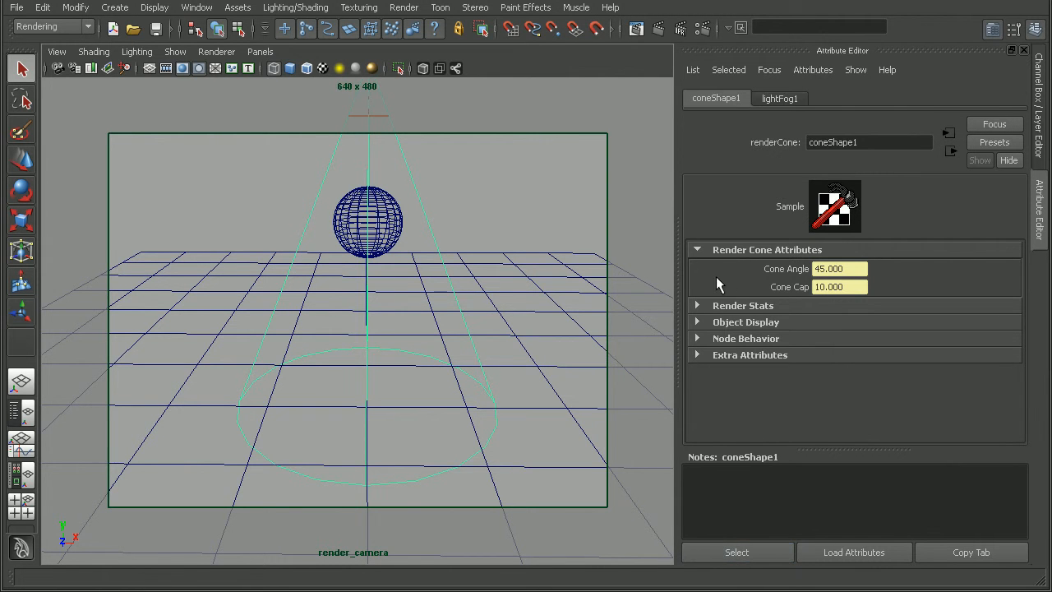
click(656, 262)
Select the spotlight and show its Light Effects attributes
click(378, 116)
scroll(746, 343, down, 4)
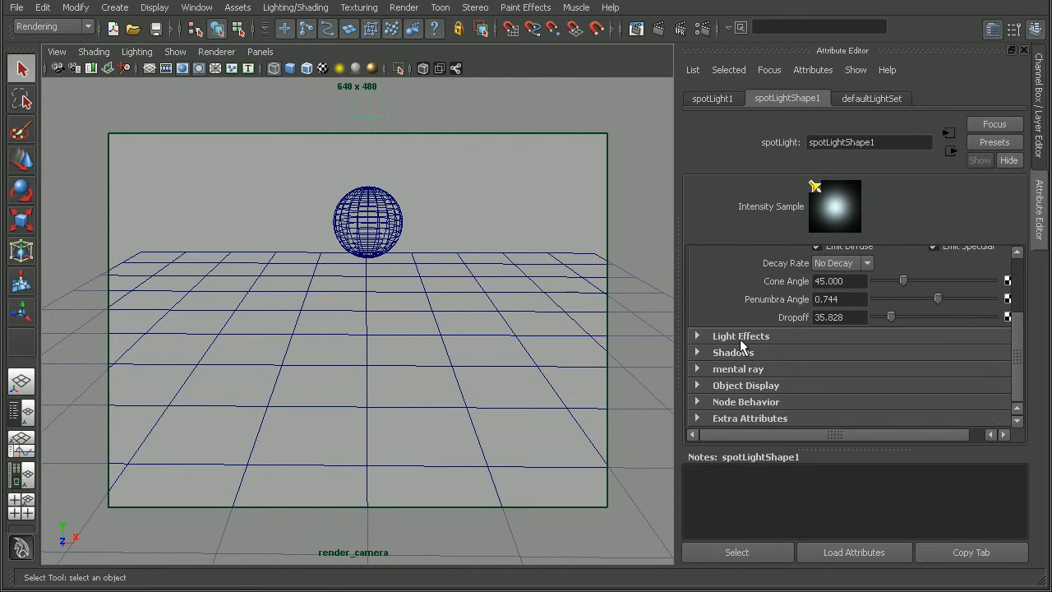
click(744, 337)
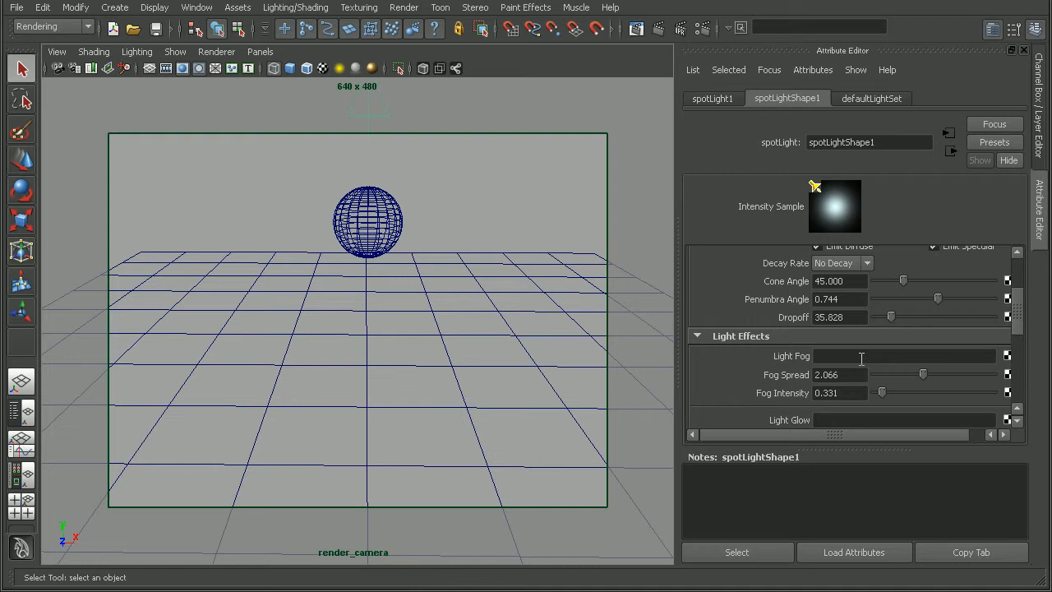
Render the scene without the fog in Maya Software and again in mental ray, and close the Render View
click(660, 28)
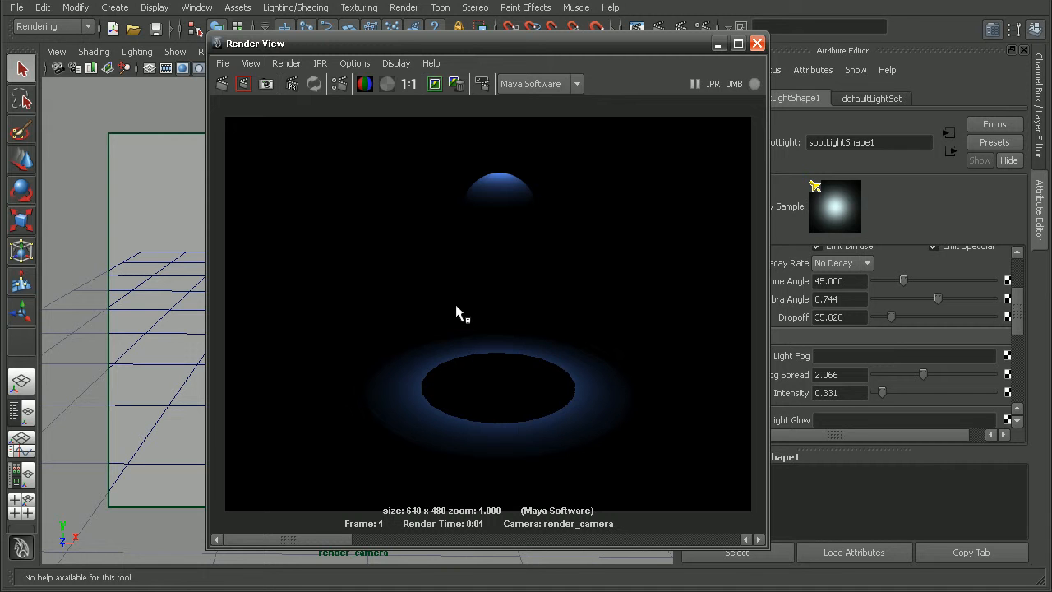
click(567, 83)
click(560, 134)
click(222, 83)
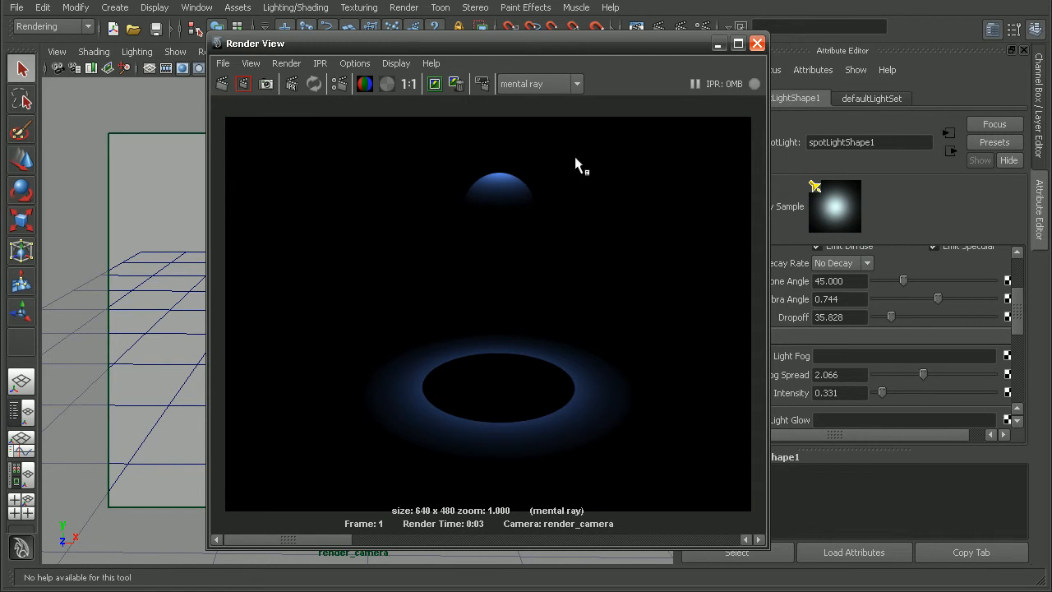
click(757, 44)
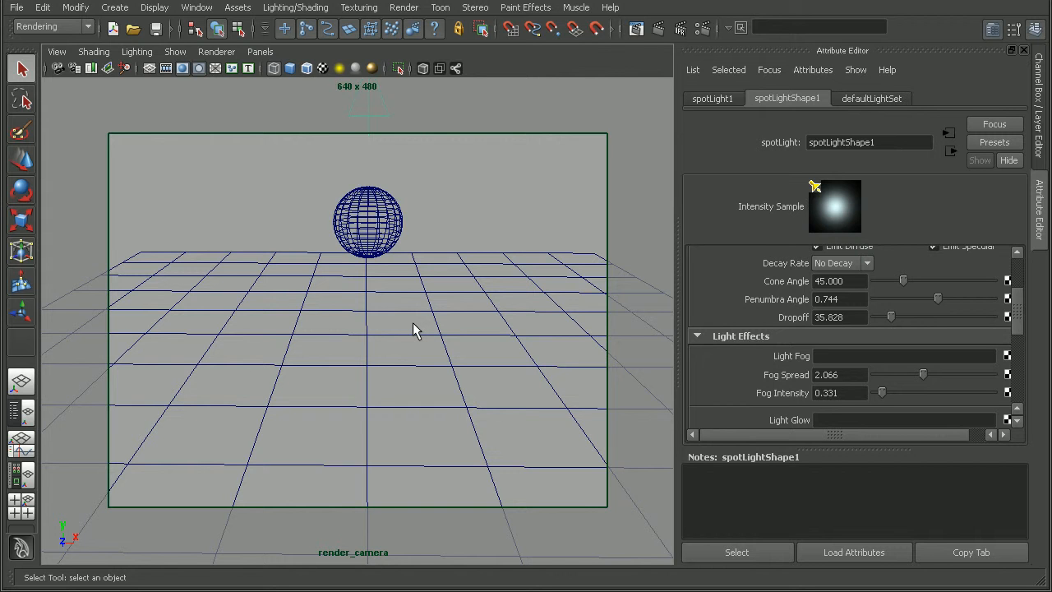
Create a mental ray Mib_illum_lambert material in the Hypershade and position its node in the work area
click(22, 476)
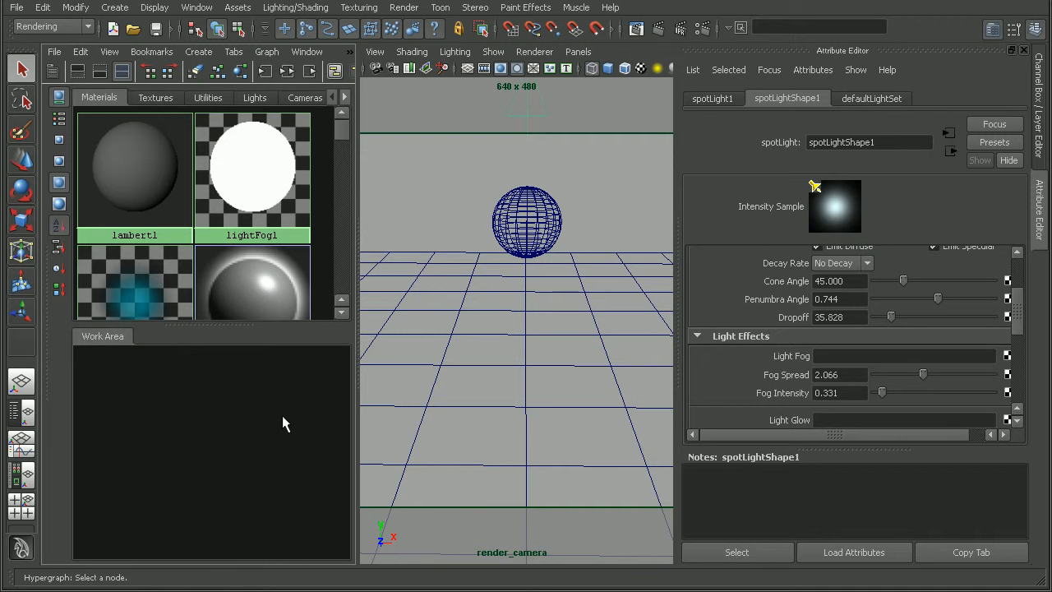
click(199, 52)
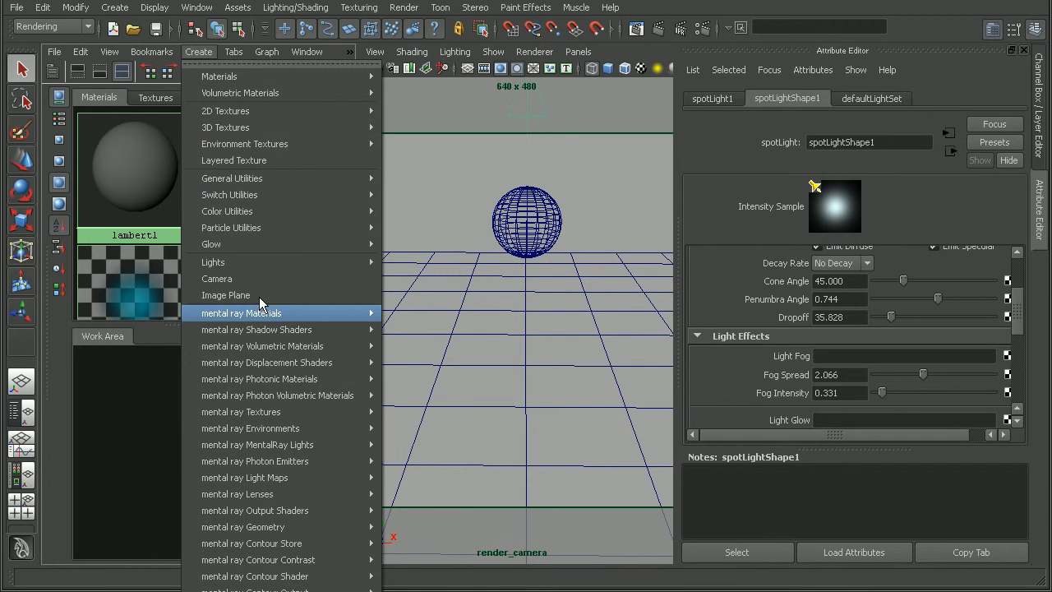
mouse_move(242, 317)
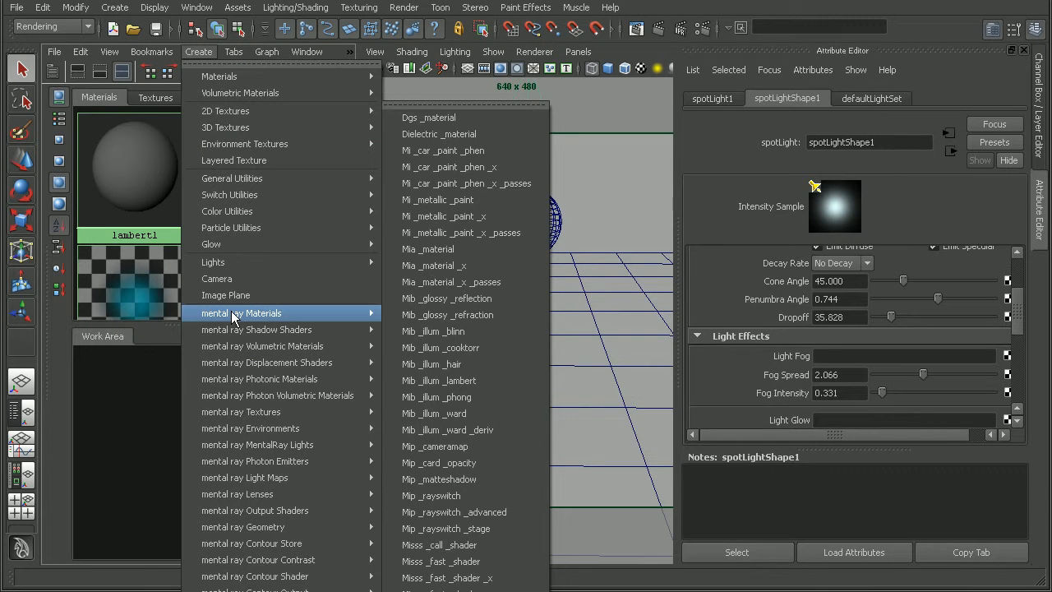
click(466, 386)
drag(113, 474, 268, 415)
alt+right_drag(269, 416, 195, 419)
alt+middle_drag(195, 419, 244, 403)
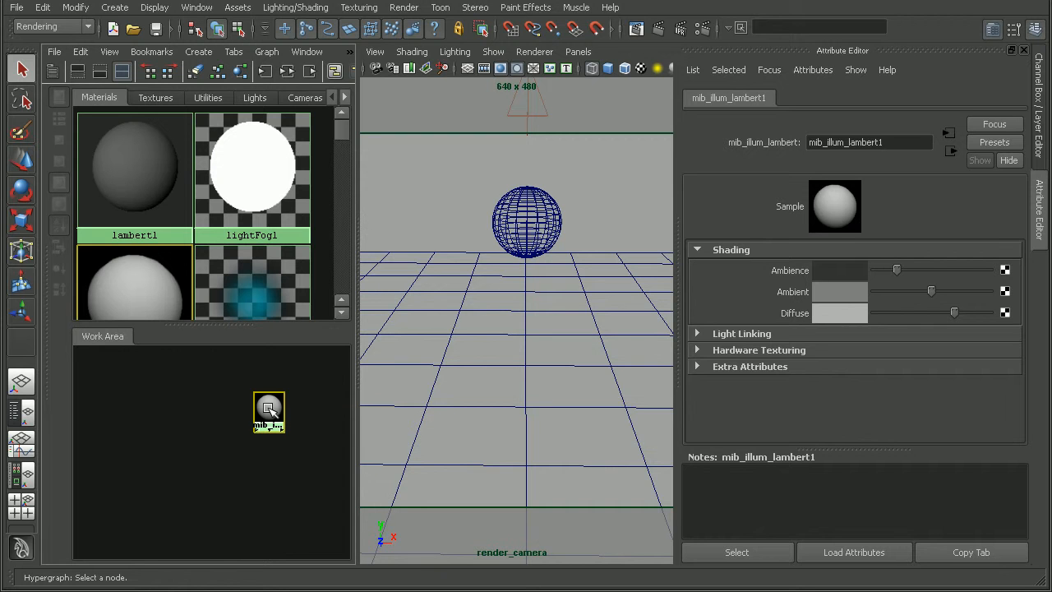
Create a polygon sphere and scale it up uniformly until it encloses the spotlight, the small sphere and most of the floor
click(115, 9)
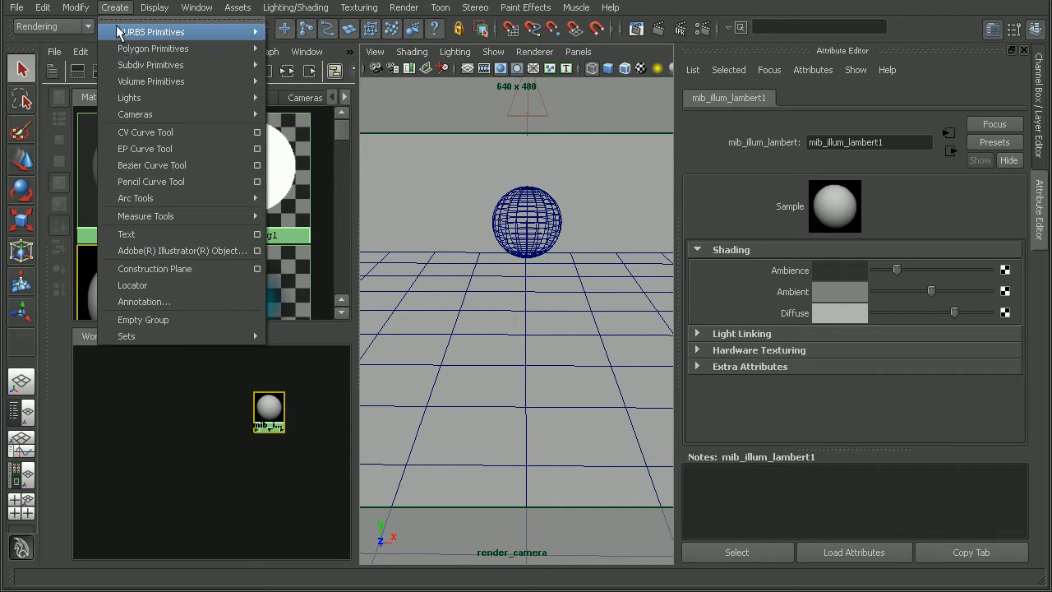
mouse_move(153, 49)
click(300, 59)
key(r)
mouse_move(556, 409)
middle_down()
mouse_move(554, 394)
mouse_move(567, 395)
middle_up()
key(space)
drag(564, 313, 522, 277)
alt+right_drag(573, 359, 485, 360)
alt+drag(485, 359, 432, 359)
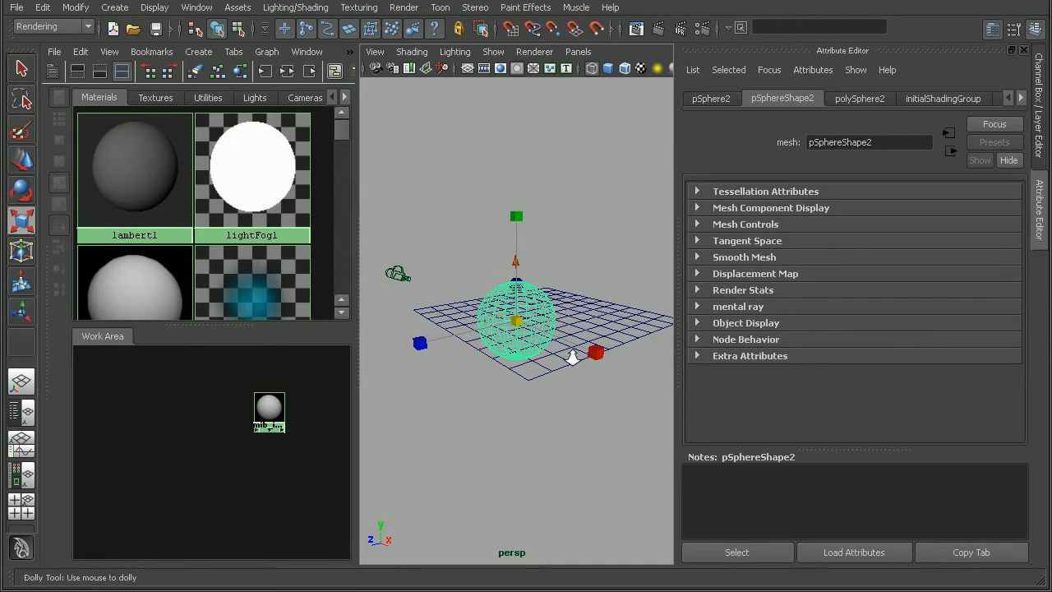
alt+right_drag(477, 362, 630, 345)
alt+drag(629, 345, 470, 350)
key(q)
alt+drag(515, 292, 567, 279)
alt+drag(534, 249, 487, 341)
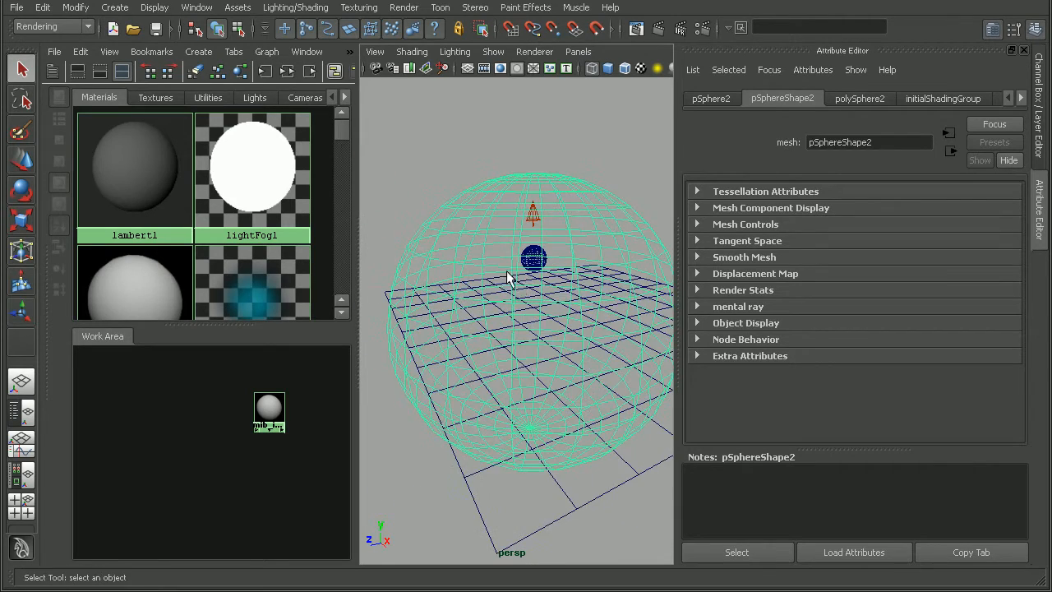
alt+drag(507, 308, 540, 312)
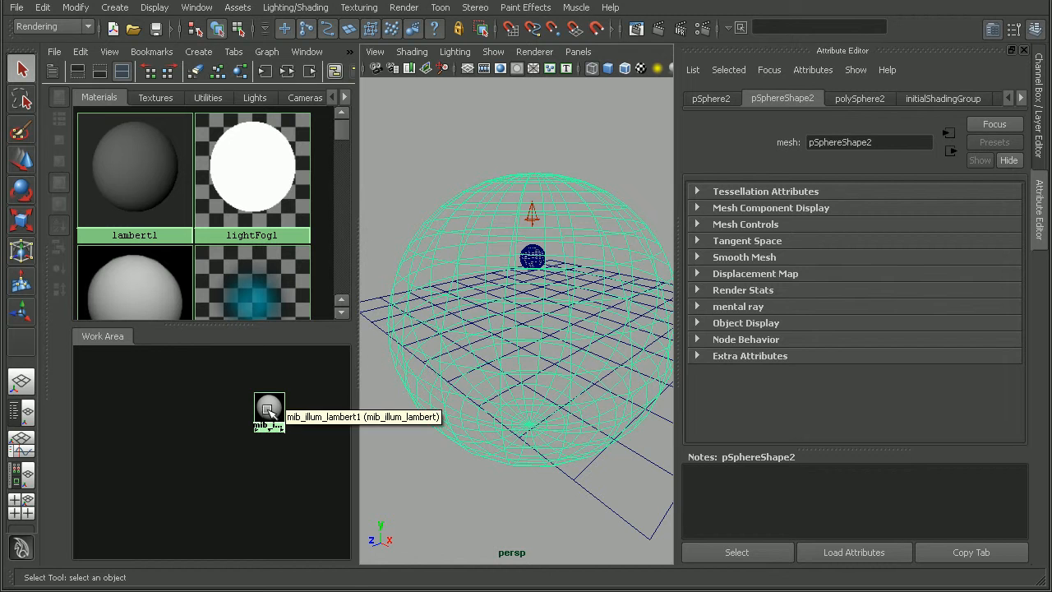
Assign the mib_illum_lambert1 material to the large sphere
right_drag(274, 411, 272, 351)
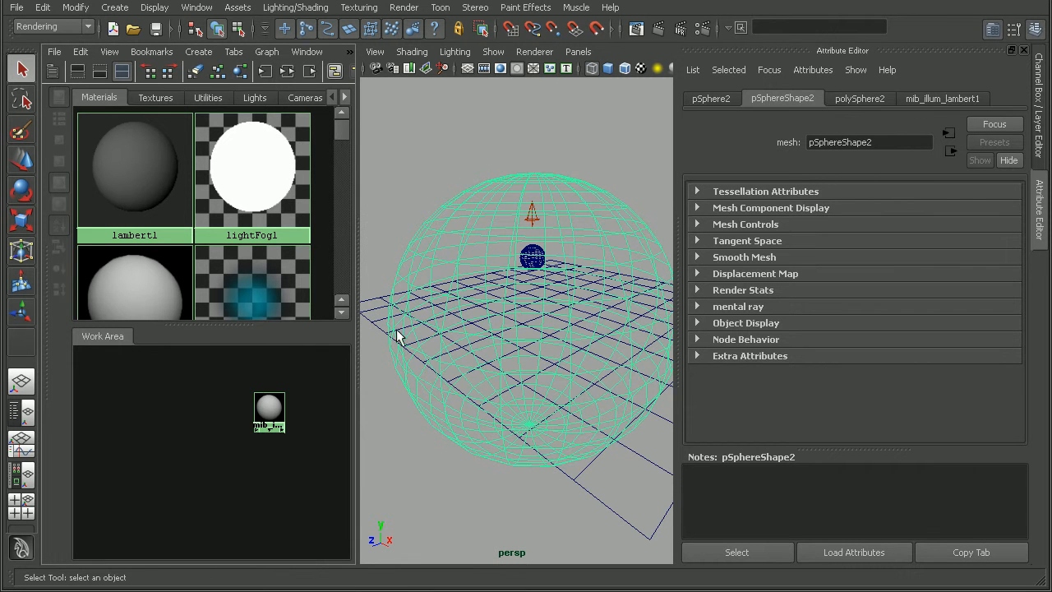
alt+drag(513, 400, 531, 399)
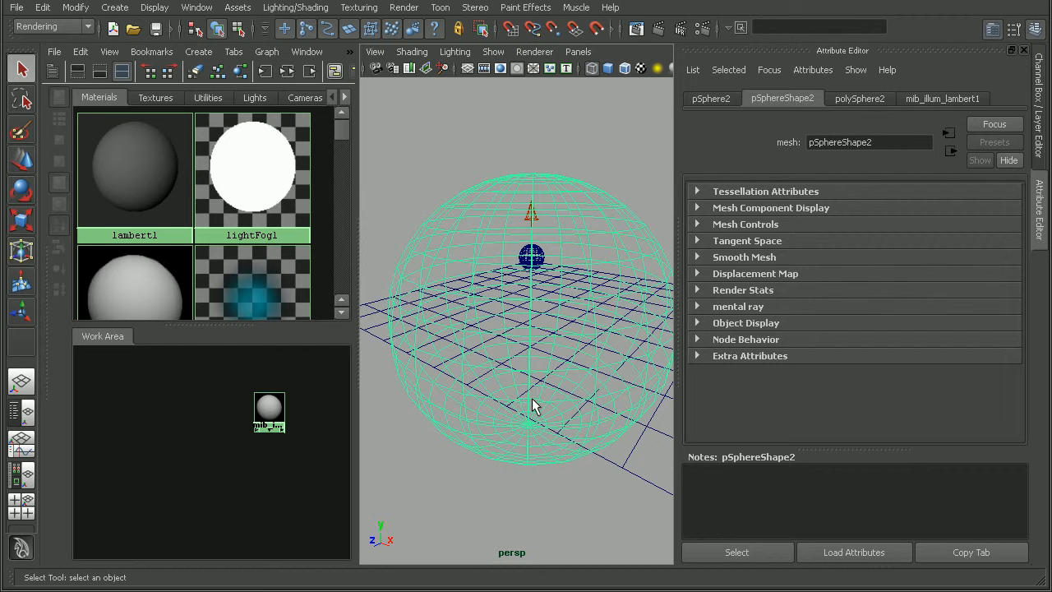
Connect a new mental ray parti_volume node as the Volume Shader among the custom shaders of the mib_illum_lambert1 shading group
mouse_move(265, 414)
mouse_down()
mouse_move(273, 393)
mouse_move(274, 406)
mouse_up()
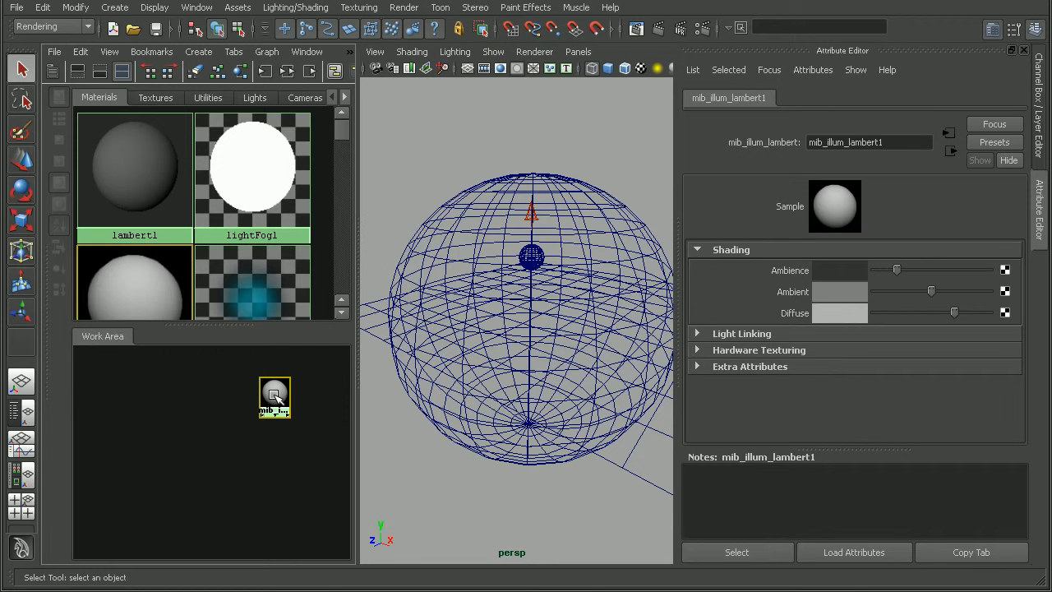
click(950, 151)
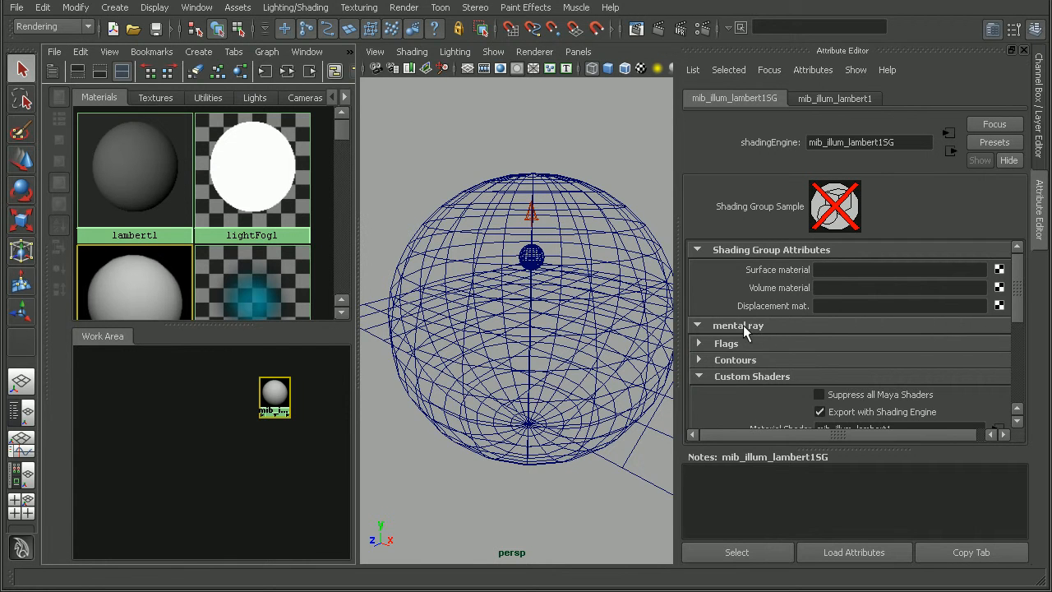
click(734, 376)
click(761, 376)
drag(1017, 309, 1013, 353)
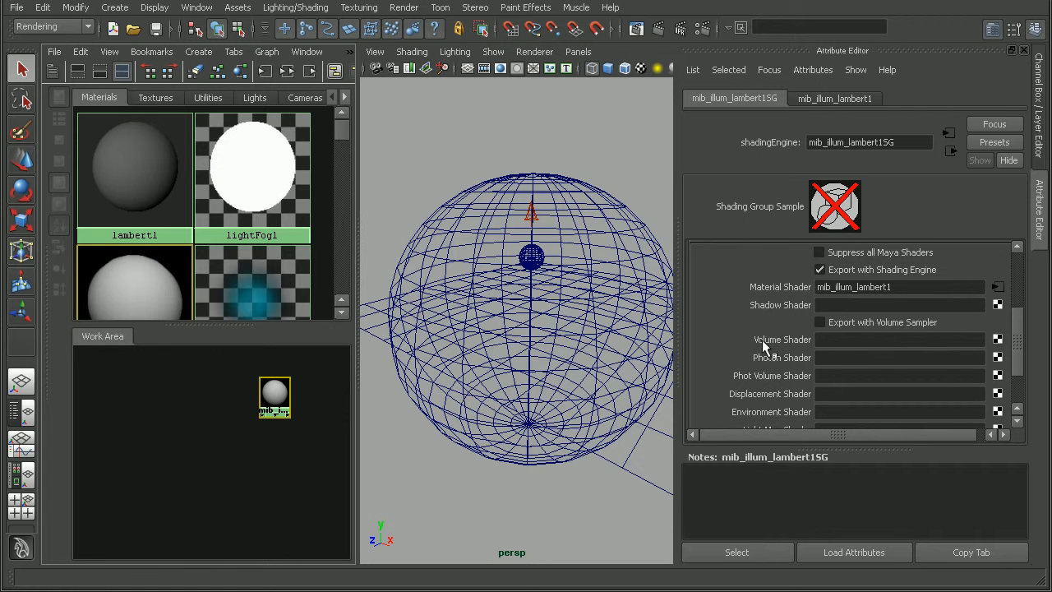
click(861, 341)
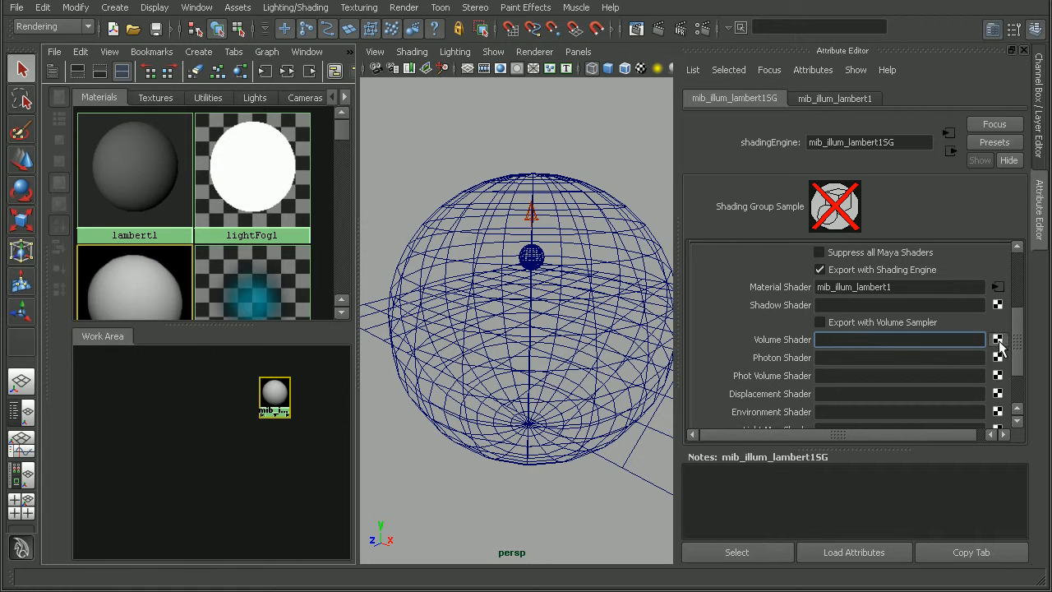
click(998, 341)
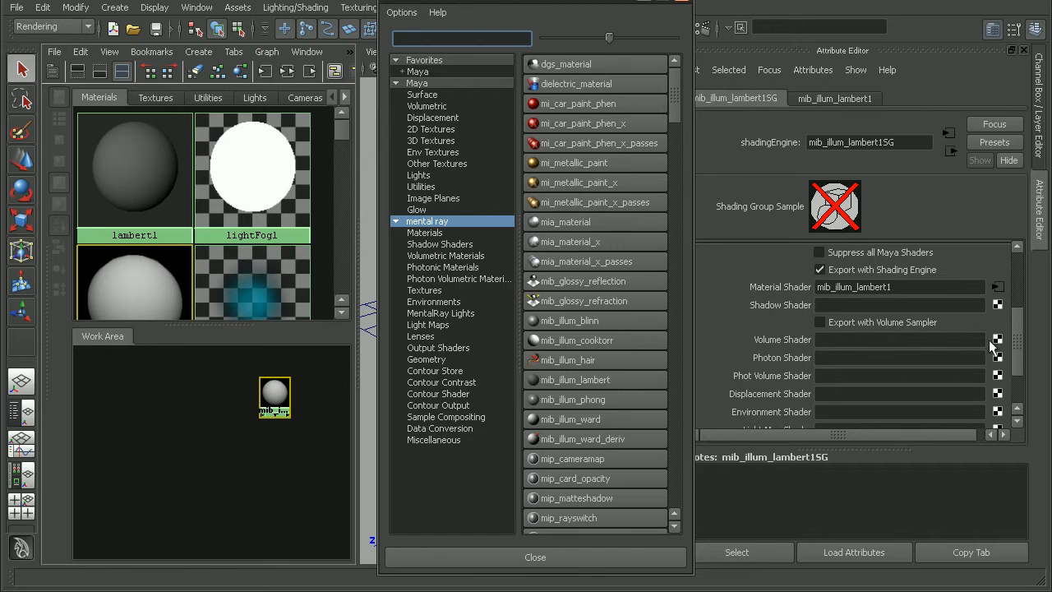
click(444, 255)
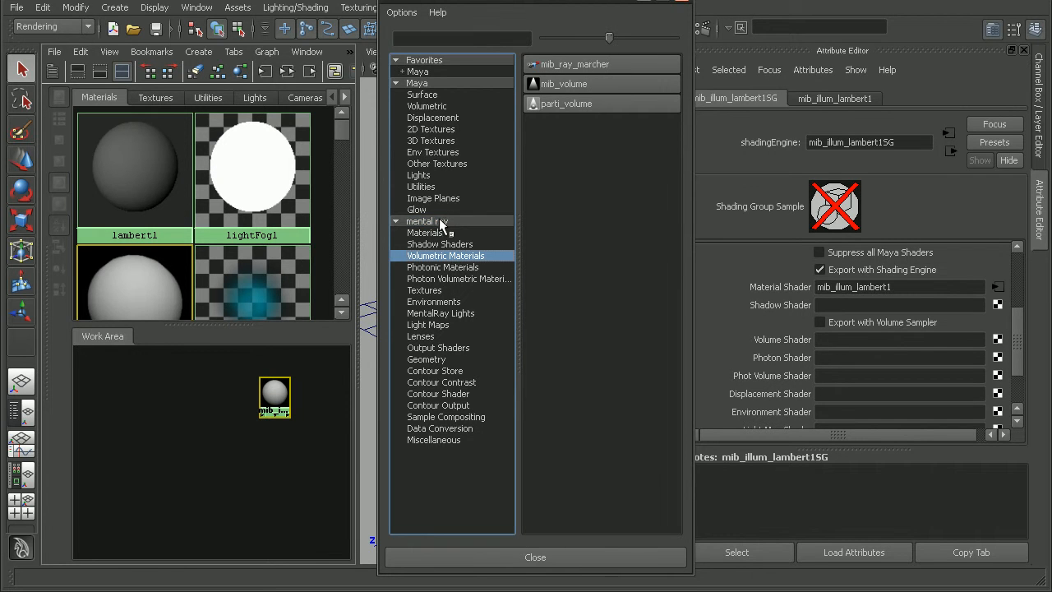
click(560, 102)
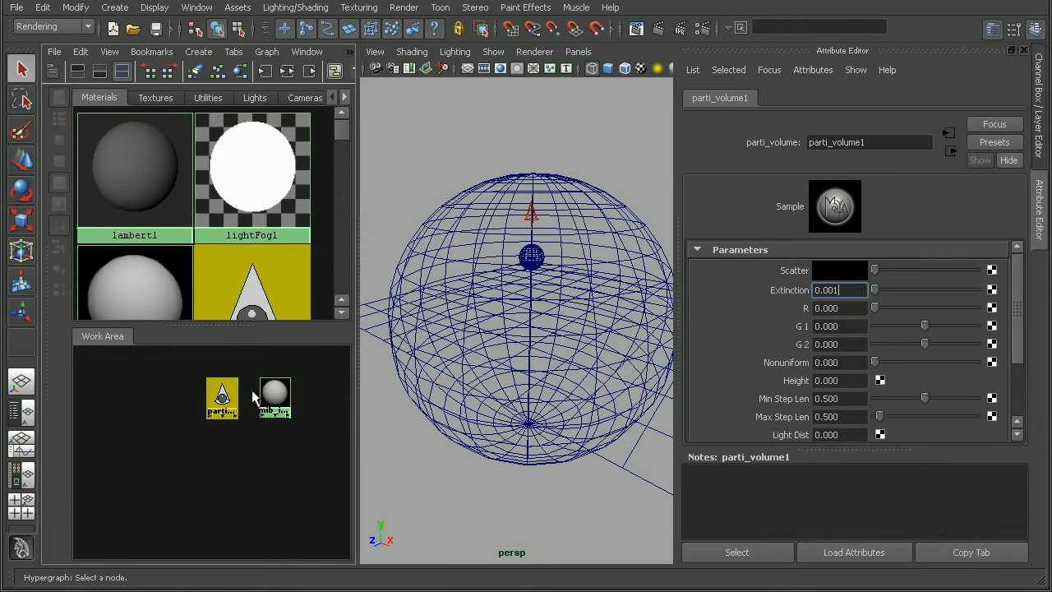
click(273, 396)
click(951, 153)
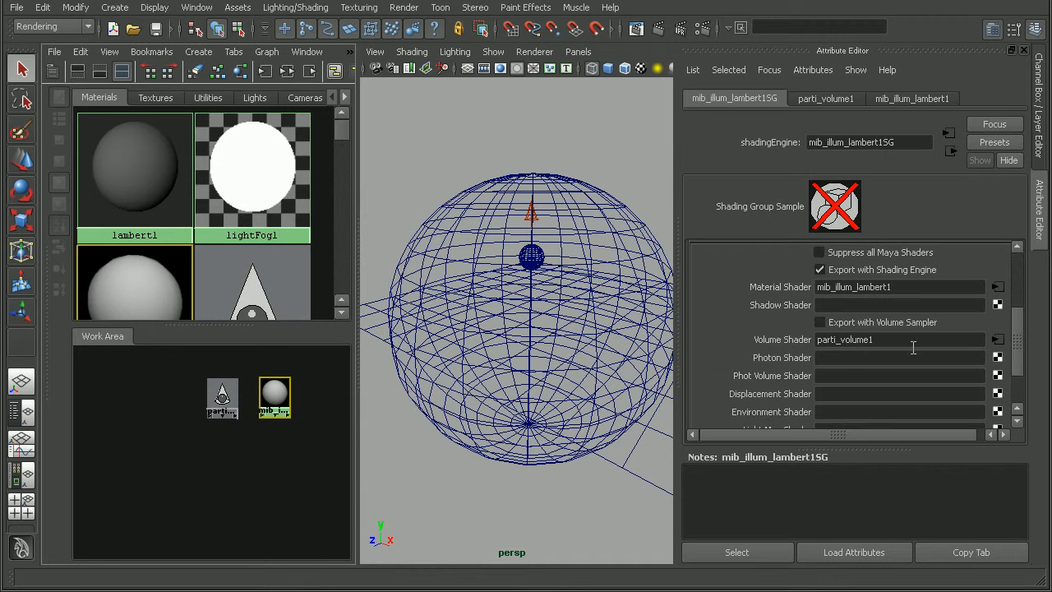
Render the scene in mental ray with the volume shader connected and close the Render View
click(637, 28)
click(222, 84)
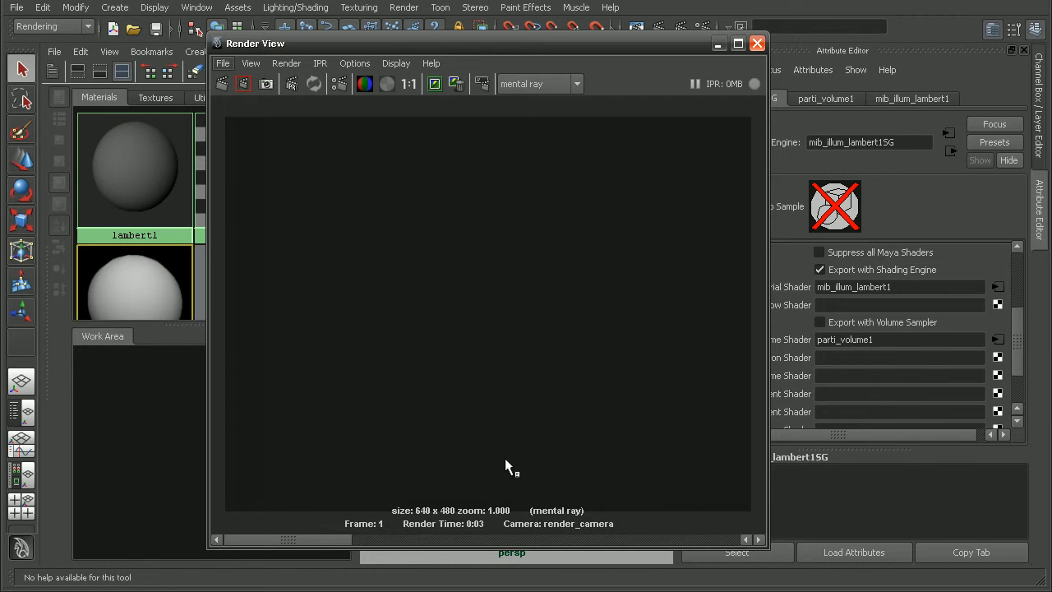
click(757, 43)
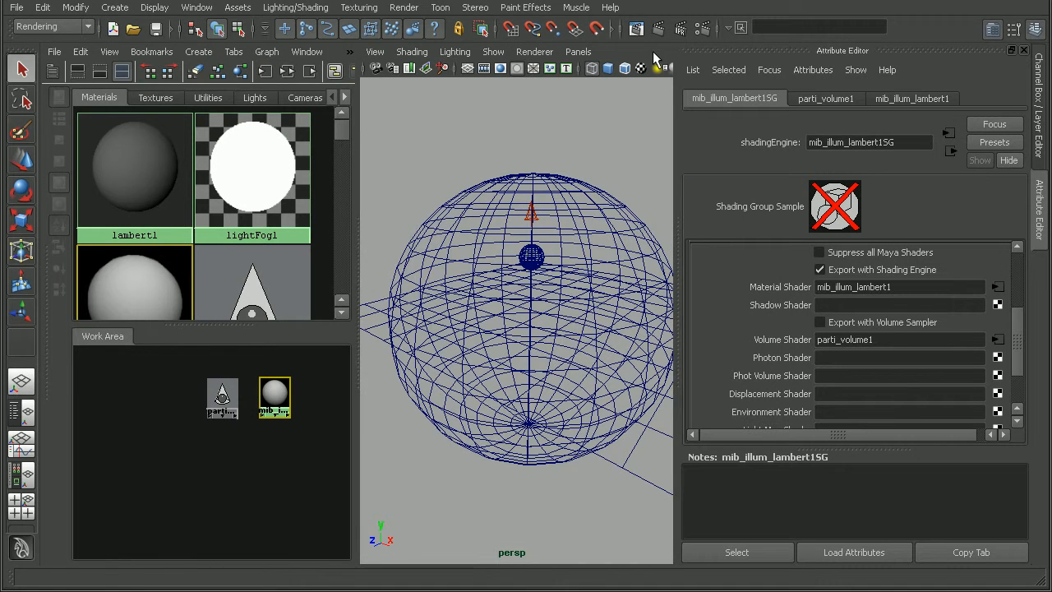
Create a mental ray Transmat material in the Hypershade
alt+right_drag(477, 281, 307, 413)
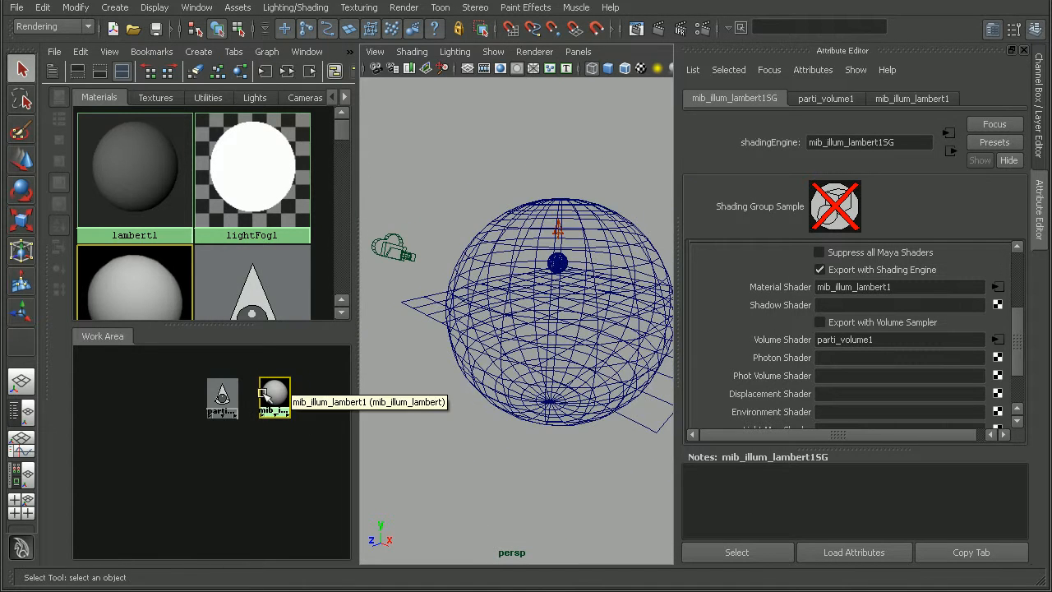
mouse_move(559, 371)
alt+mouse_down()
mouse_move(546, 348)
mouse_move(558, 362)
alt+mouse_up()
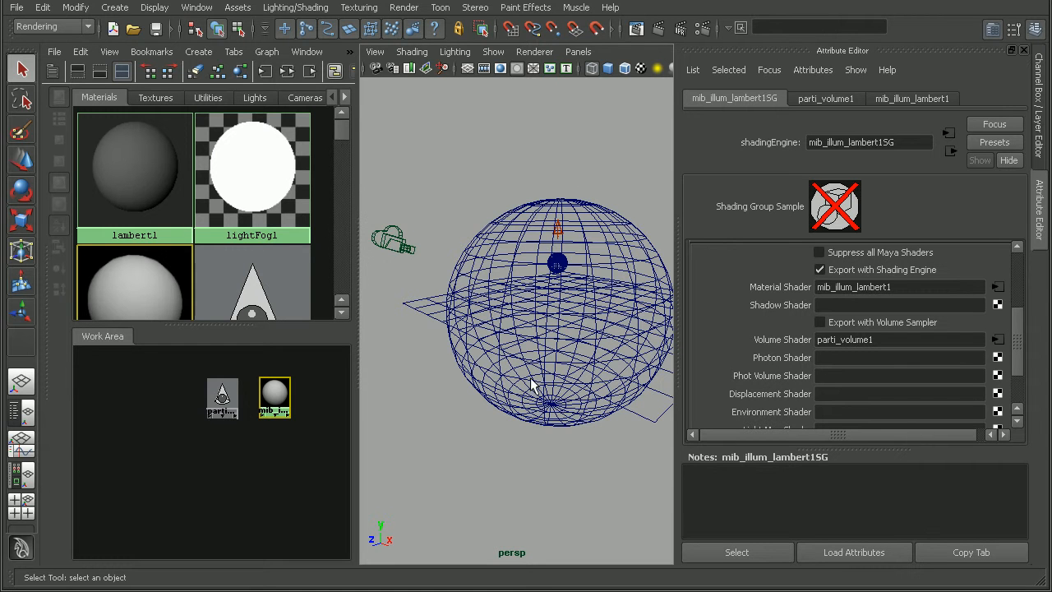
click(198, 51)
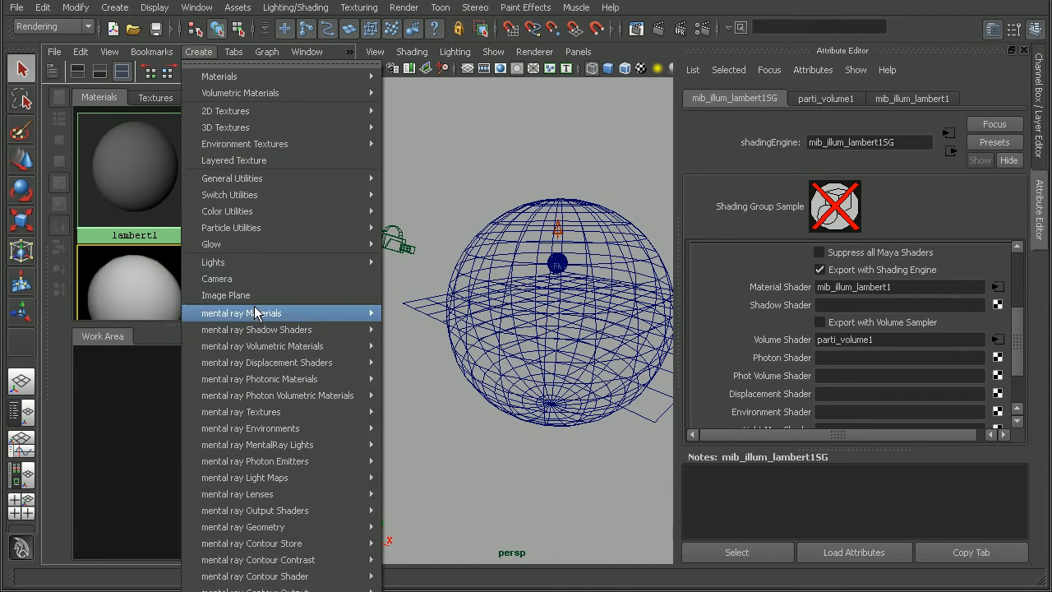
mouse_move(242, 315)
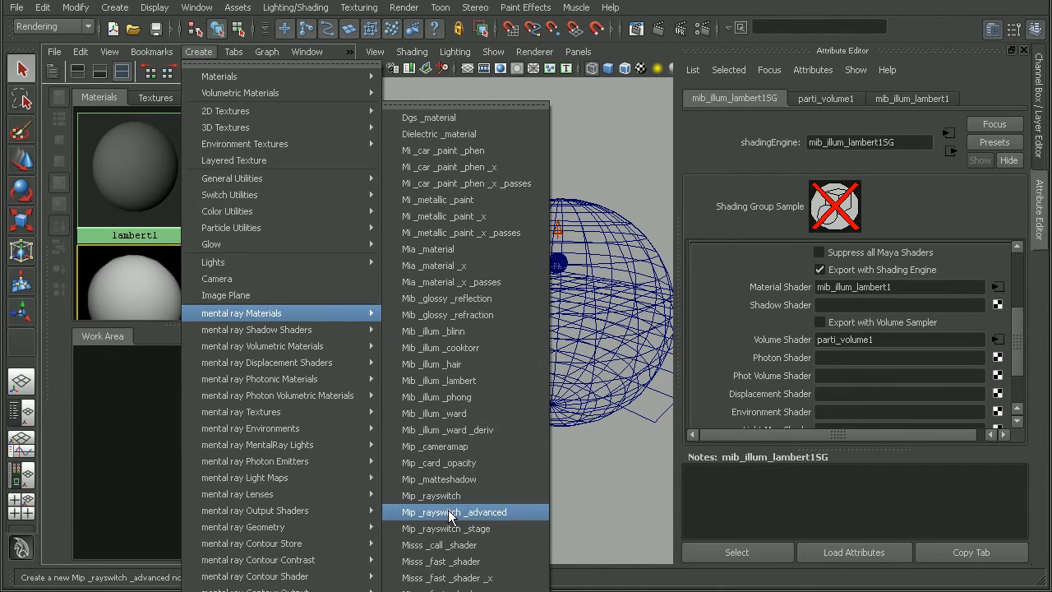
click(448, 104)
drag(464, 93, 428, 0)
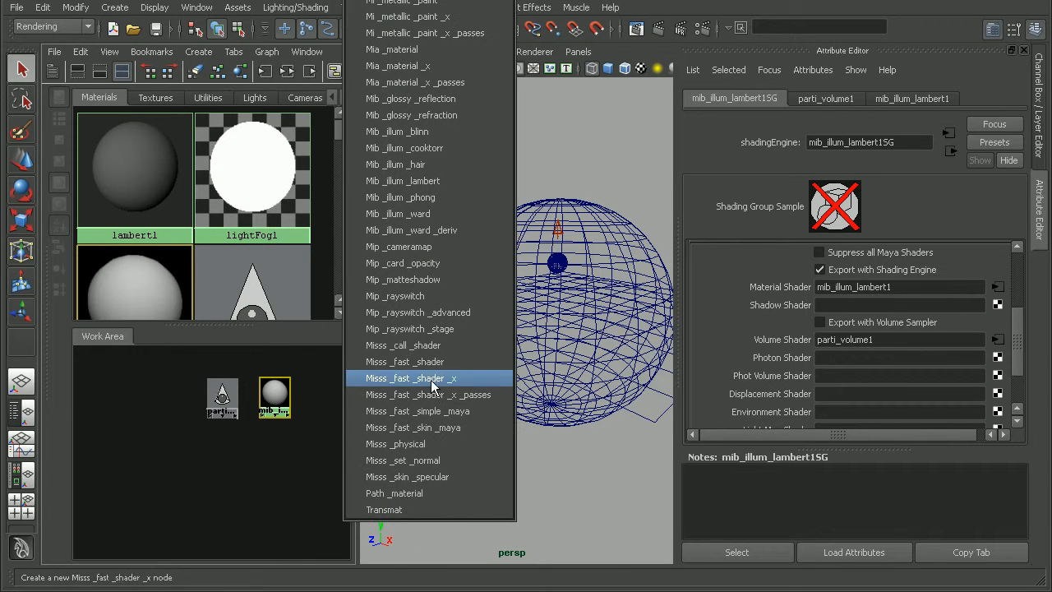
click(396, 512)
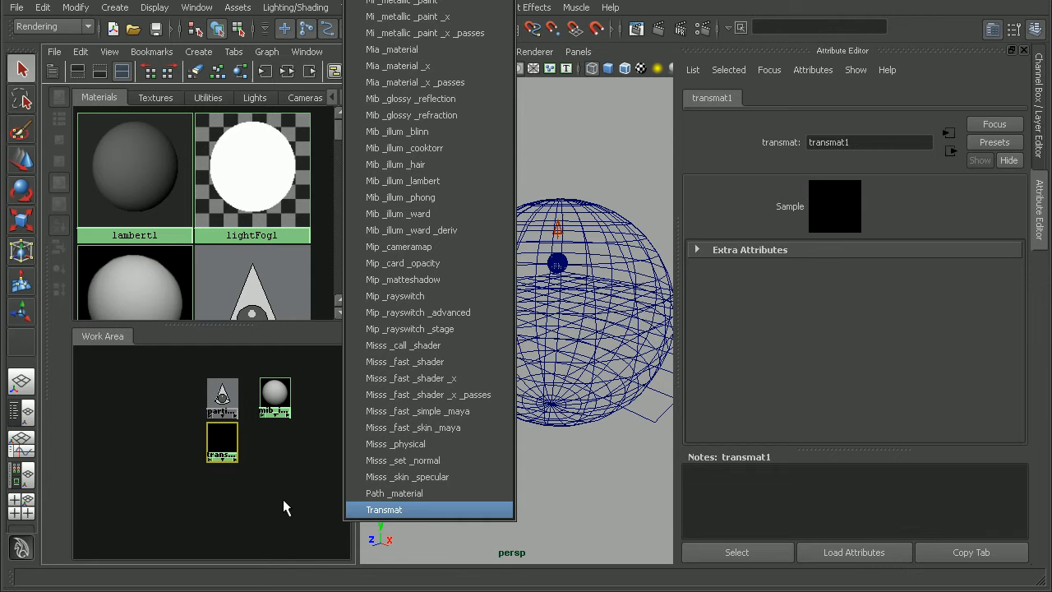
Replace the Material Shader of the mib_illum_lambert1 shading group with the transmat1 node
click(275, 394)
click(272, 401)
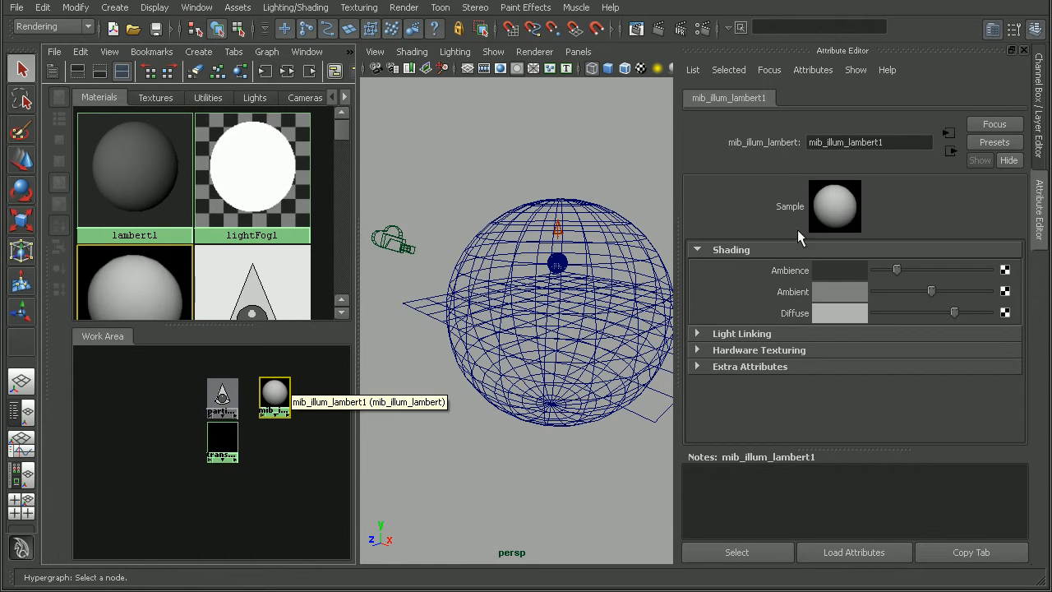
click(950, 152)
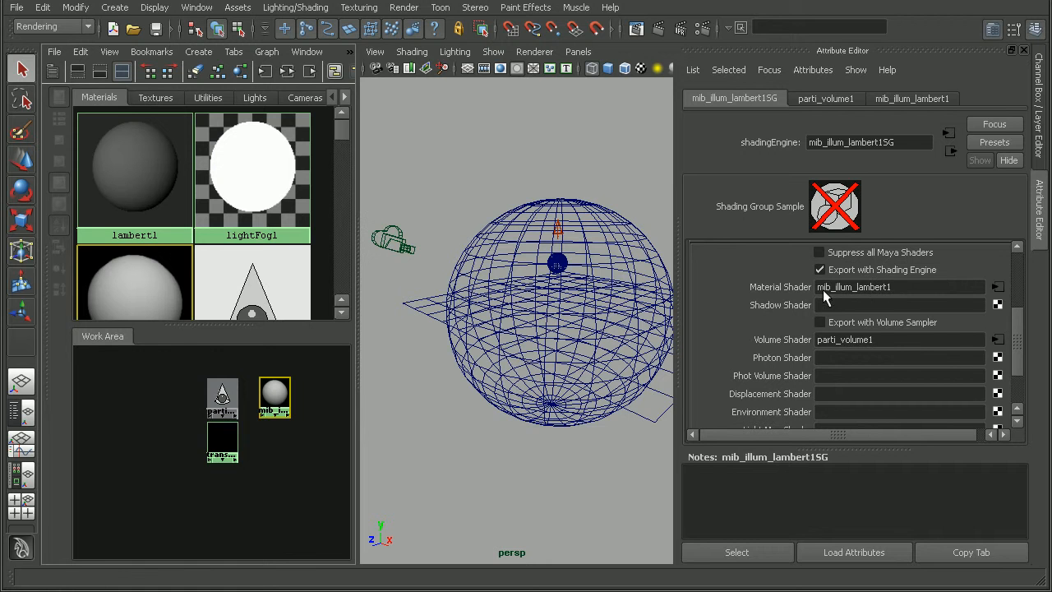
middle_drag(275, 397, 781, 290)
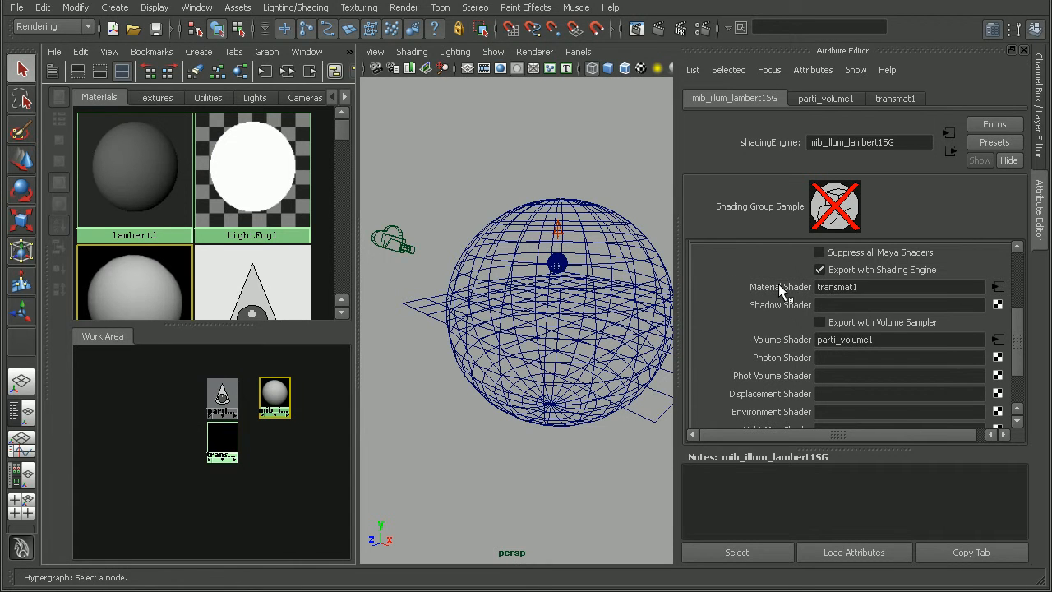
Render the scene in mental ray with the transmat material shader connected
mouse_move(1018, 362)
mouse_down()
mouse_move(1028, 327)
mouse_move(1034, 352)
mouse_up()
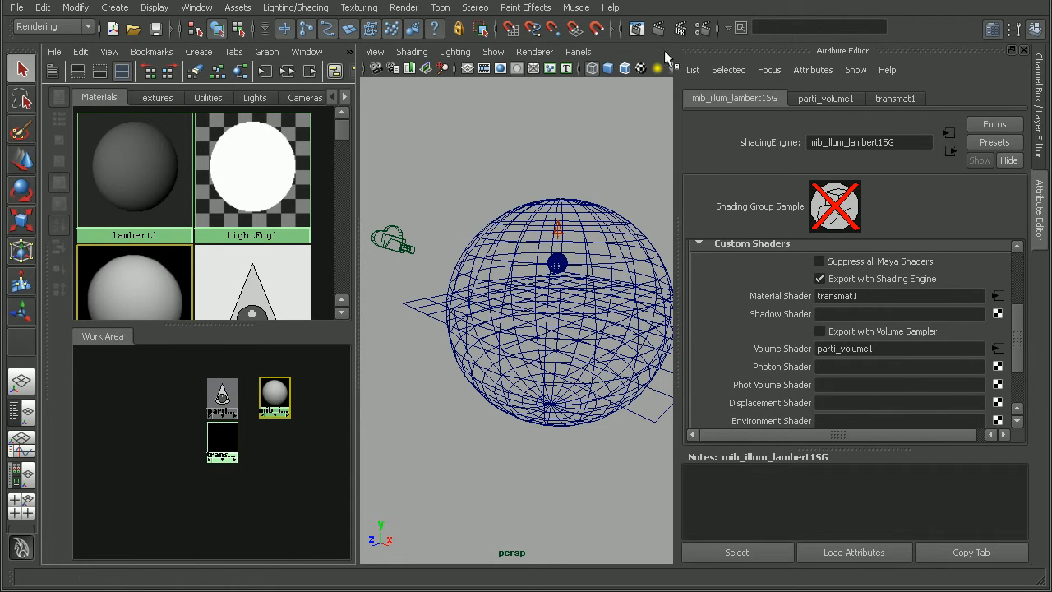
click(637, 31)
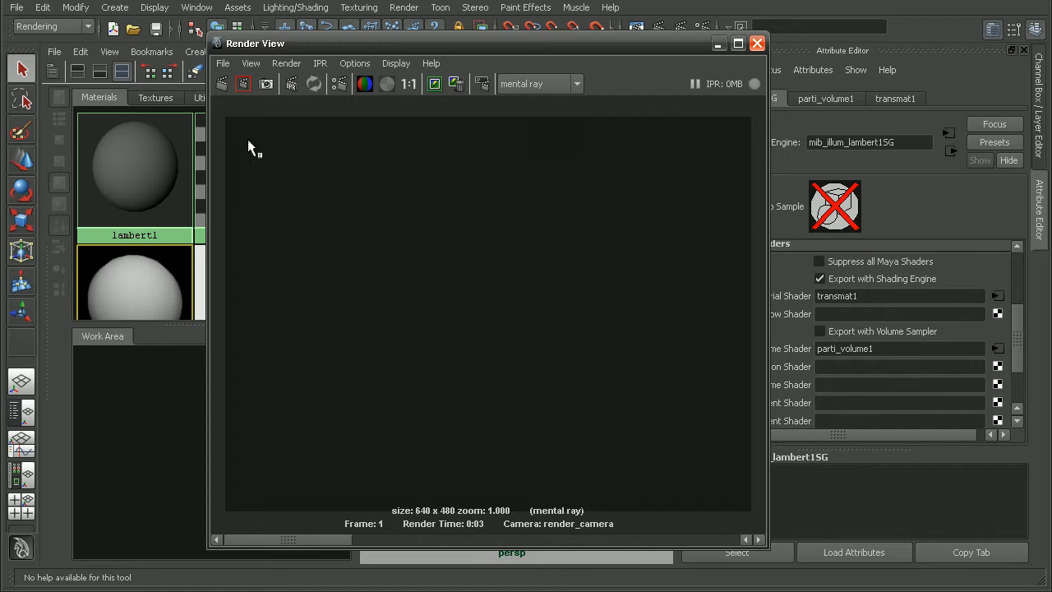
click(227, 88)
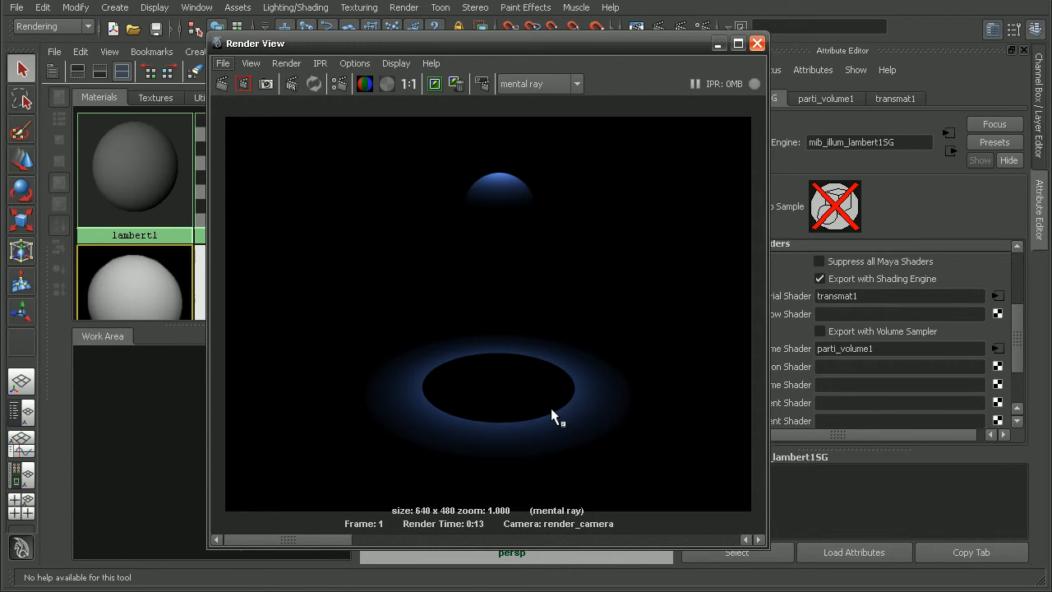
Brighten the parti_volume1 node's Scatter color to light grey and render the scene again
drag(575, 45, 704, 14)
drag(216, 407, 183, 399)
drag(649, 27, 420, 16)
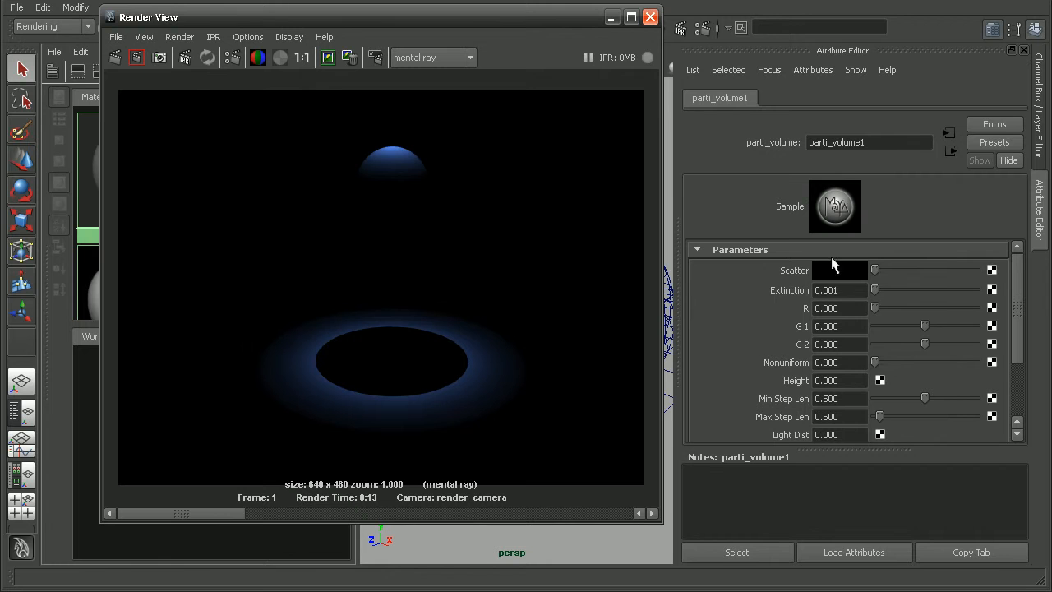
drag(875, 271, 952, 276)
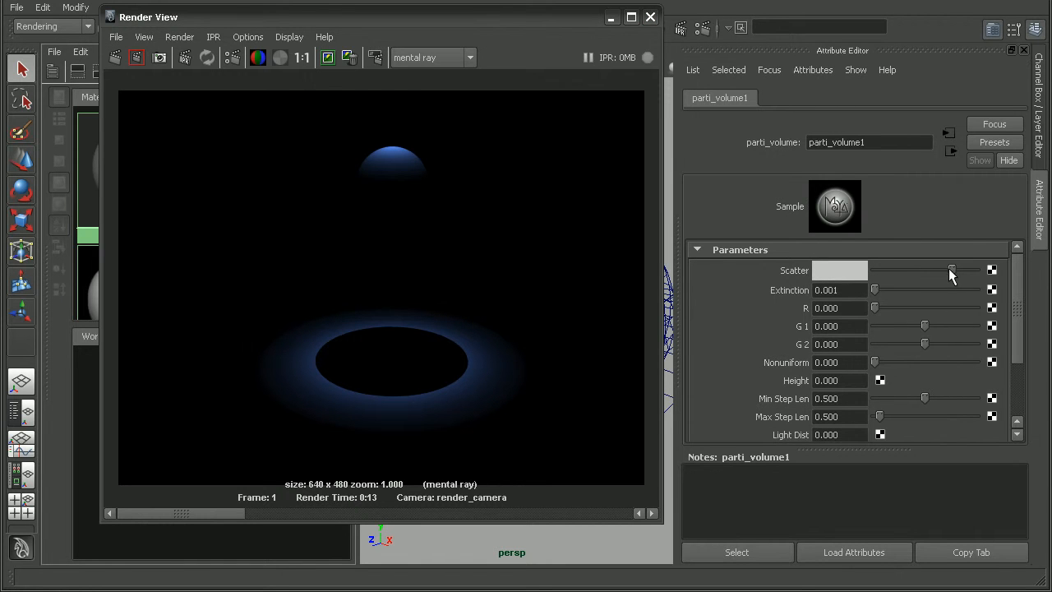
click(111, 59)
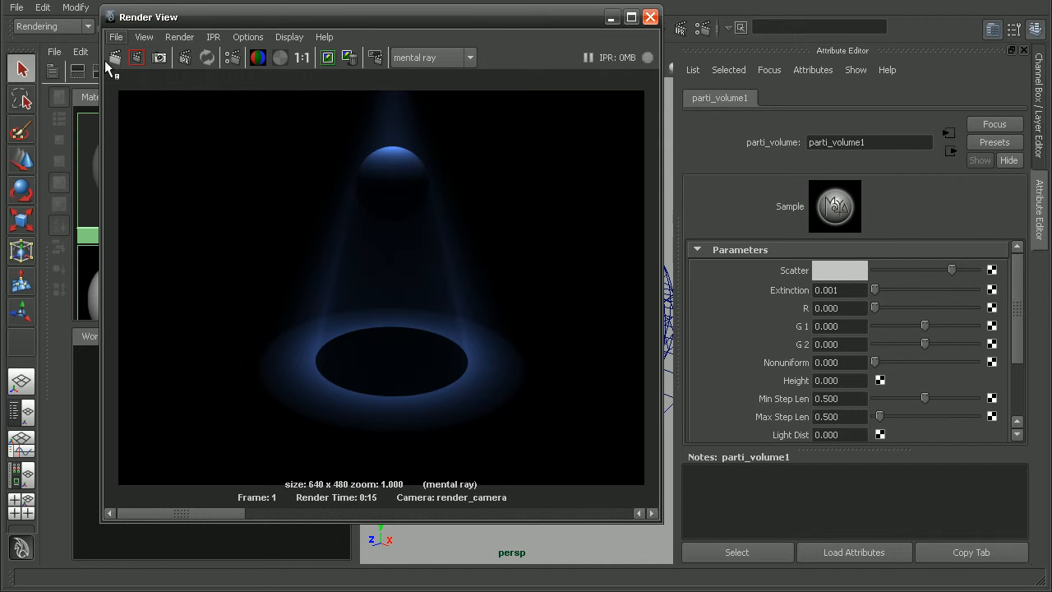
Examine the rendered light cone and volumetric shadow close up around the sphere, along the beam edges and at the floor
alt+middle_drag(371, 283, 382, 314)
alt+right_drag(381, 314, 656, 347)
alt+middle_drag(475, 221, 437, 310)
alt+right_drag(437, 310, 646, 297)
alt+middle_drag(587, 289, 535, 346)
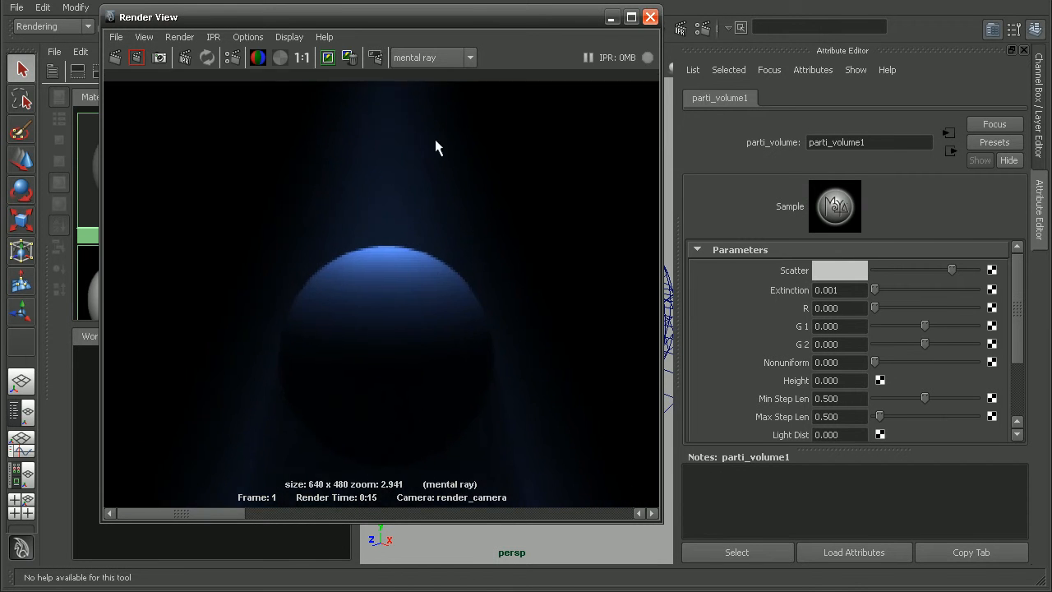
alt+middle_drag(476, 370, 430, 252)
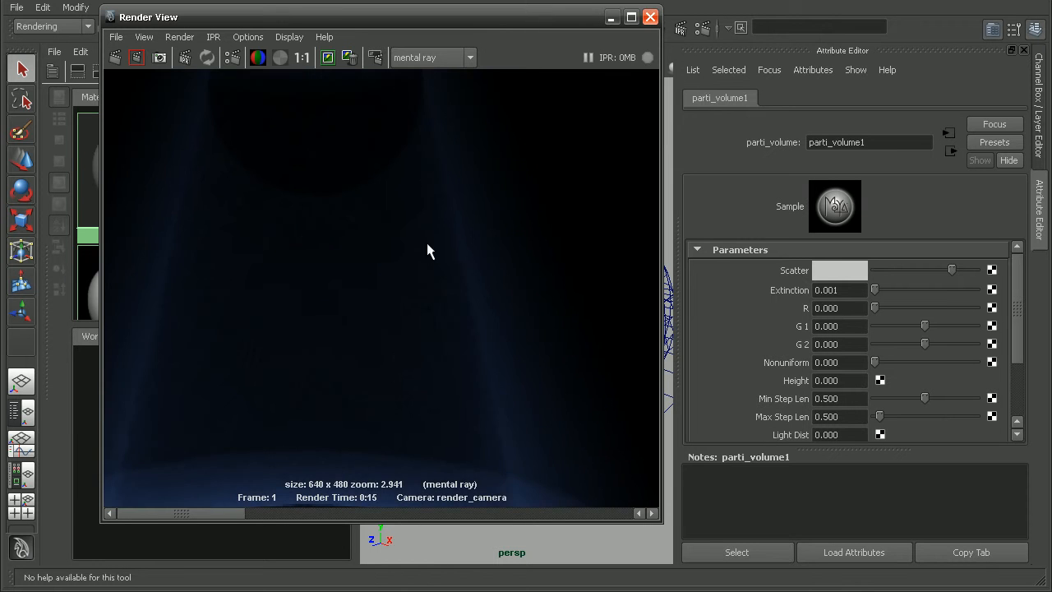
alt+right_drag(418, 238, 495, 310)
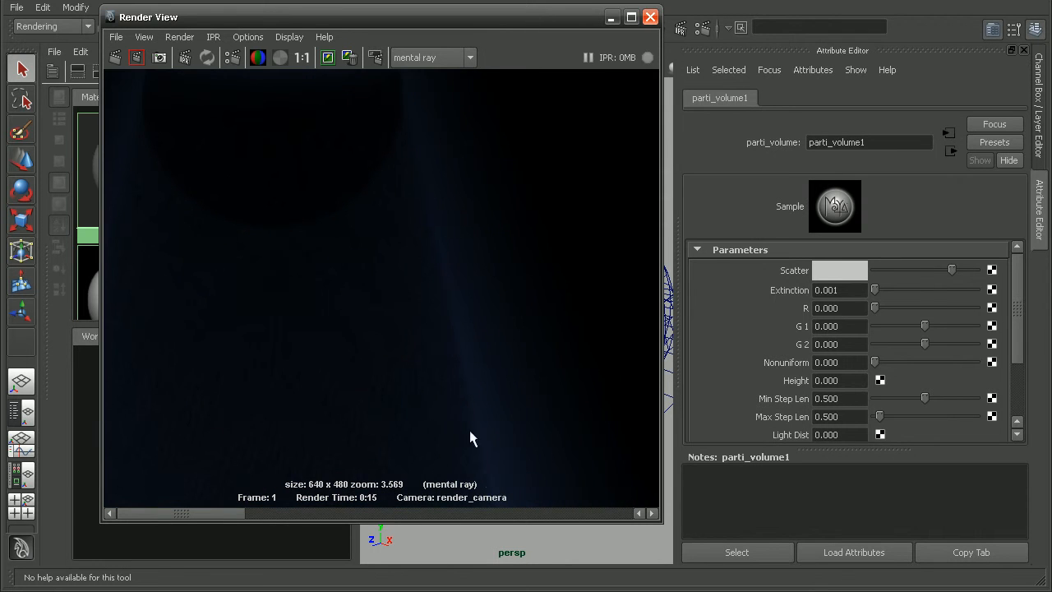
alt+right_drag(473, 461, 414, 441)
alt+middle_drag(468, 427, 496, 219)
alt+right_drag(498, 218, 684, 282)
alt+right_drag(493, 262, 607, 331)
alt+middle_drag(582, 319, 540, 307)
alt+right_drag(540, 308, 395, 149)
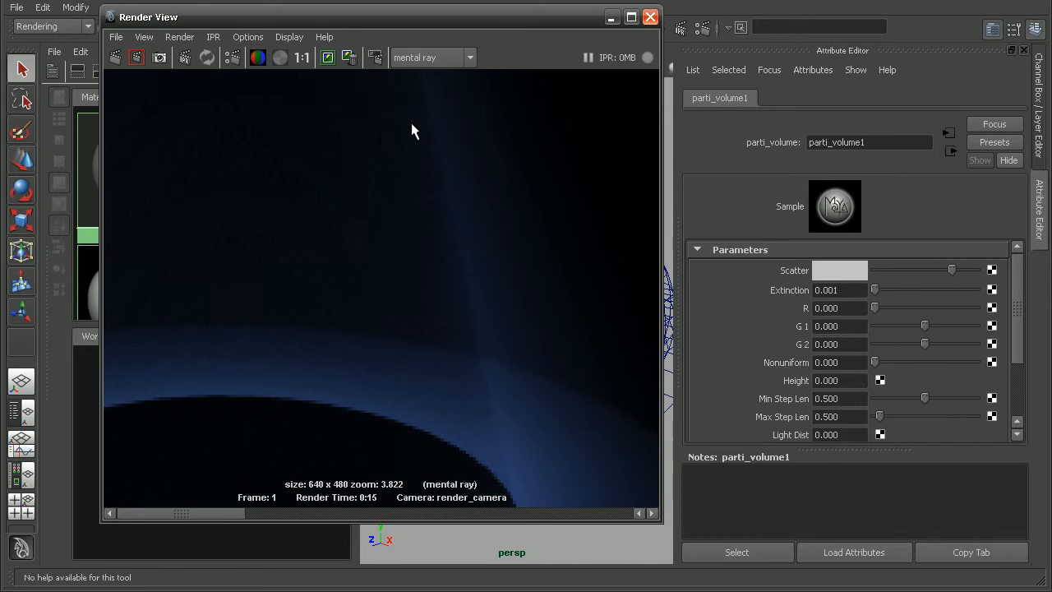
Set the Min Step Len of parti_volume1 to 0.05 and render the scene again, keeping the previous render for comparison
alt+right_drag(469, 195, 266, 173)
alt+middle_drag(266, 174, 413, 175)
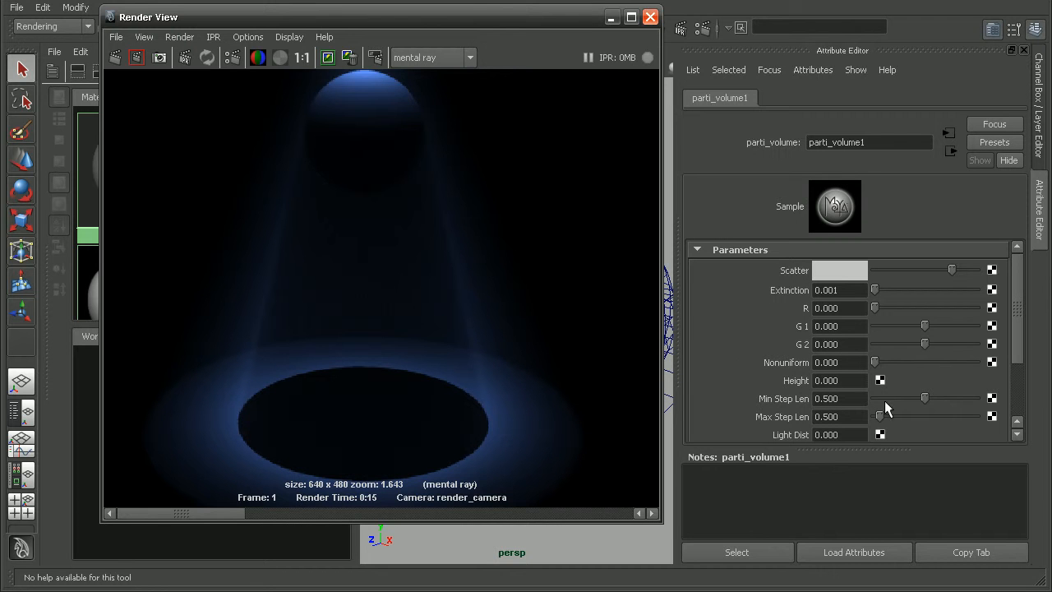
double_click(826, 398)
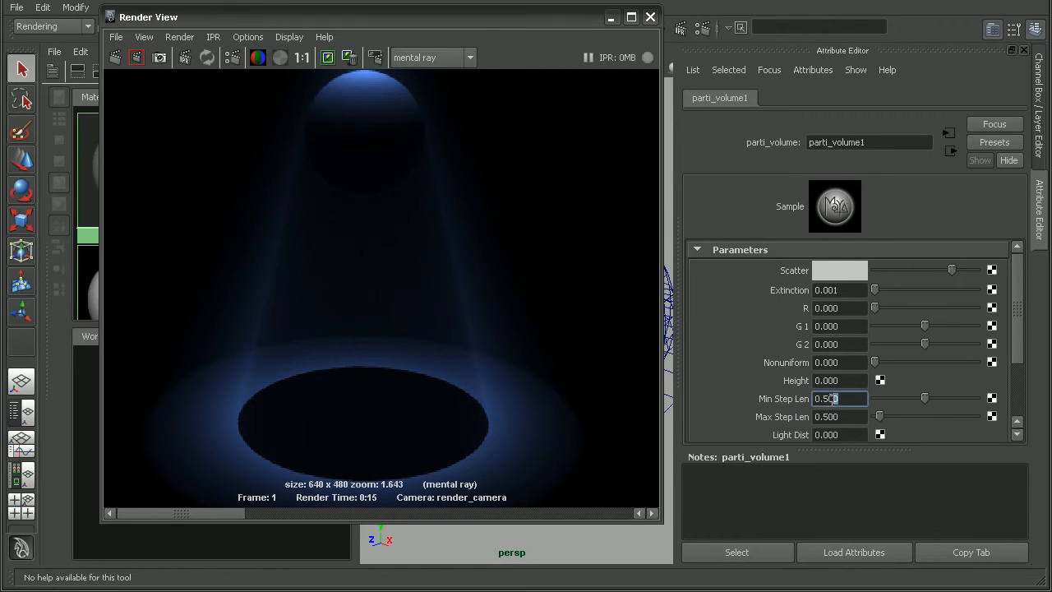
text(050)
key(Return)
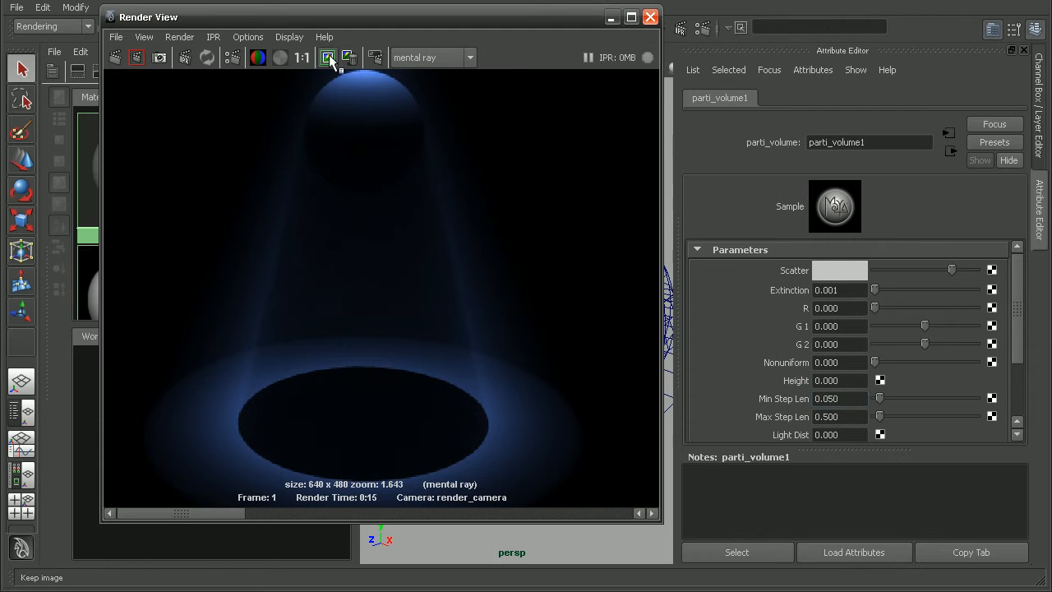
click(116, 57)
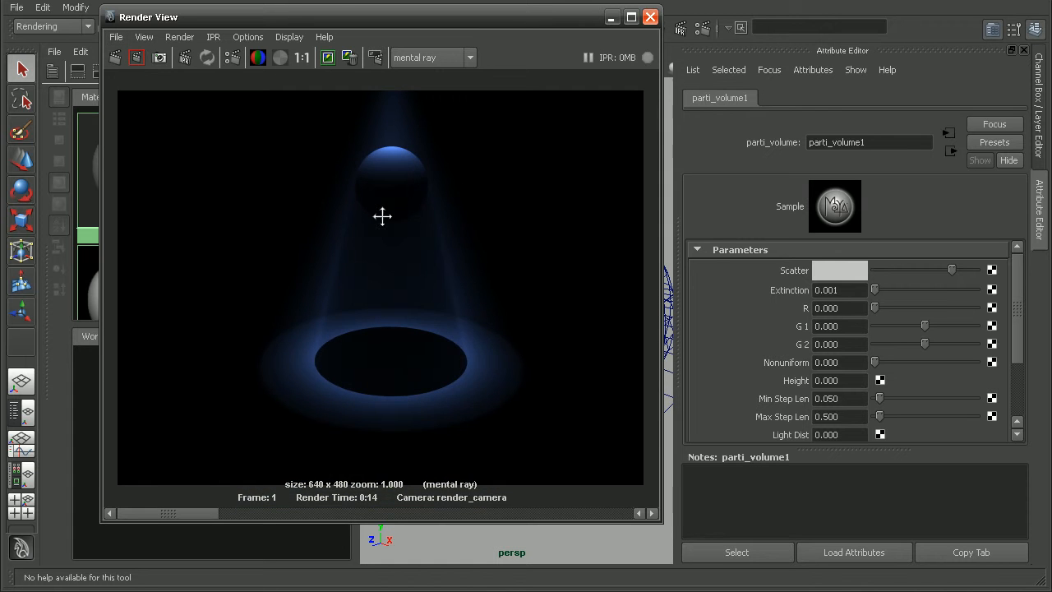
Examine the new render close up along the beam edge and around the floor shadow, then return it to actual size
alt+right_drag(388, 215, 847, 276)
alt+middle_drag(444, 280, 287, 263)
alt+right_drag(288, 262, 608, 280)
alt+middle_drag(432, 314, 433, 236)
alt+right_drag(433, 235, 434, 142)
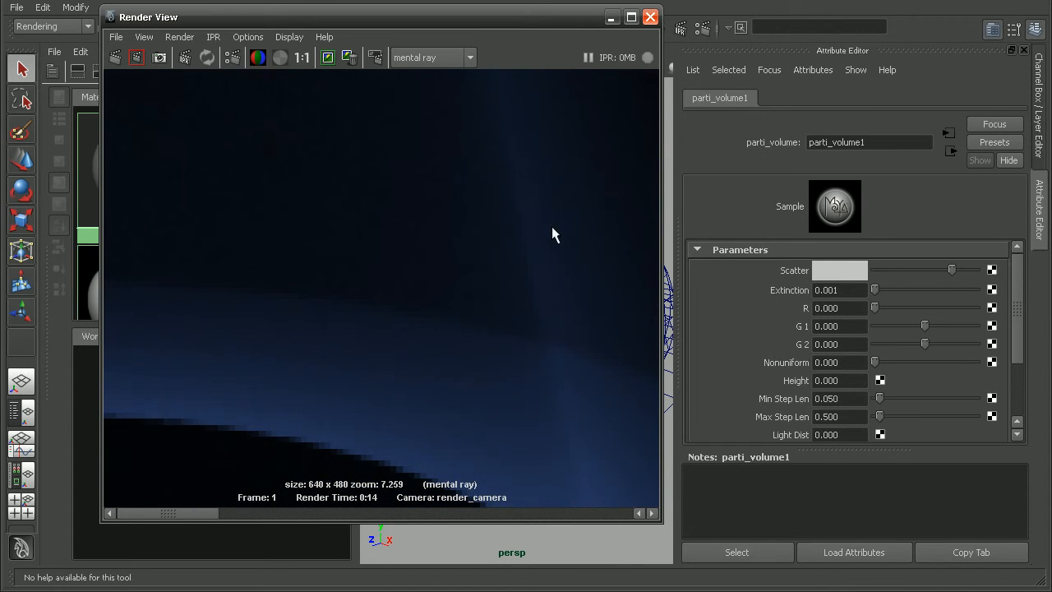
mouse_move(174, 514)
mouse_down()
mouse_move(266, 513)
mouse_move(180, 513)
mouse_up()
alt+right_drag(467, 352, 329, 238)
alt+middle_drag(346, 238, 460, 278)
alt+right_drag(460, 278, 321, 261)
alt+middle_drag(401, 254, 389, 267)
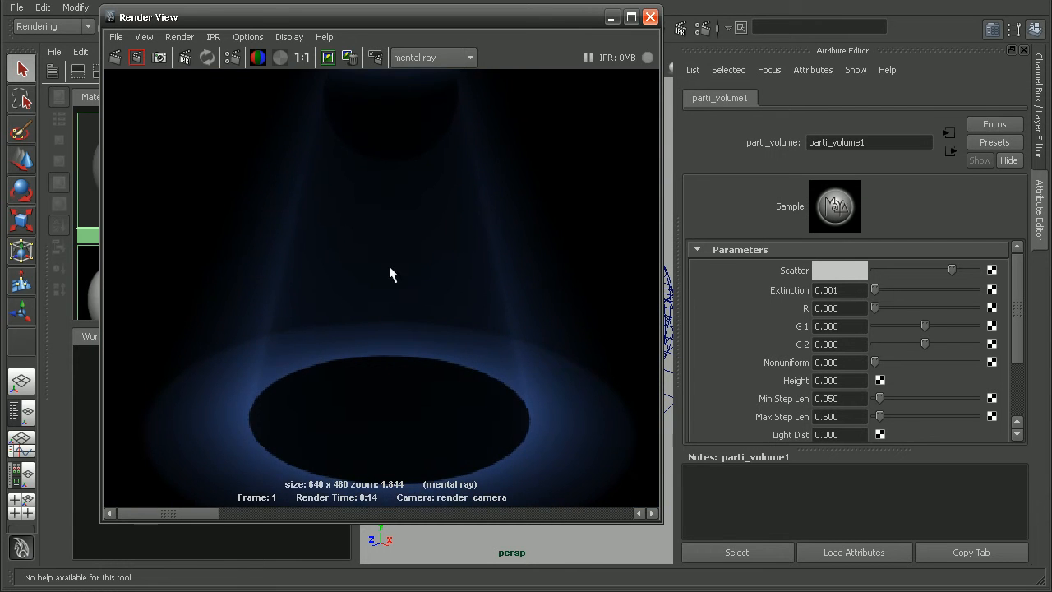
click(302, 56)
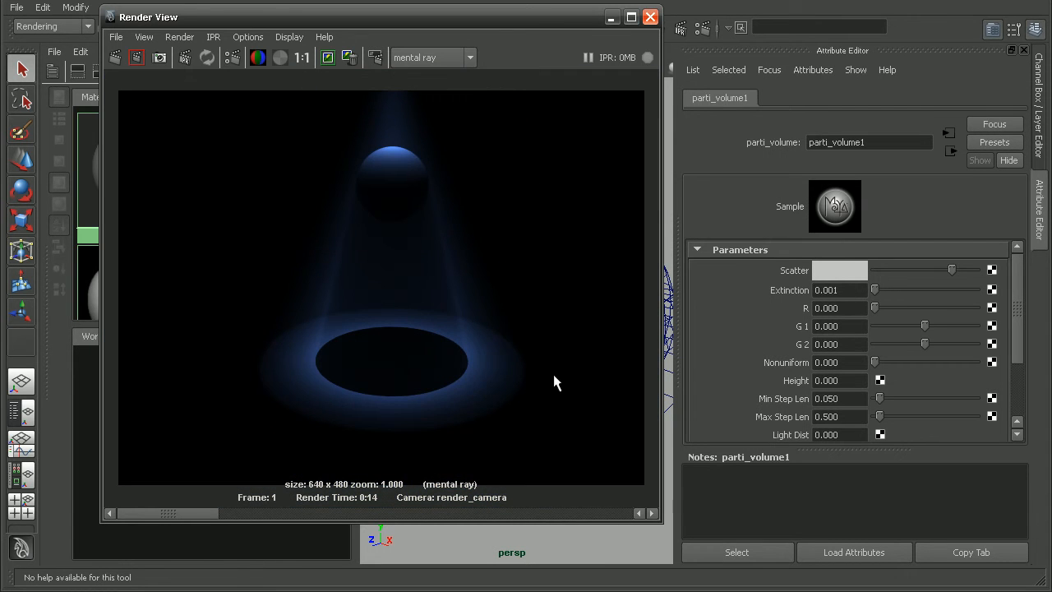
Compare the stored Maya Software render of the light cone with the mental ray renders
drag(193, 512, 387, 509)
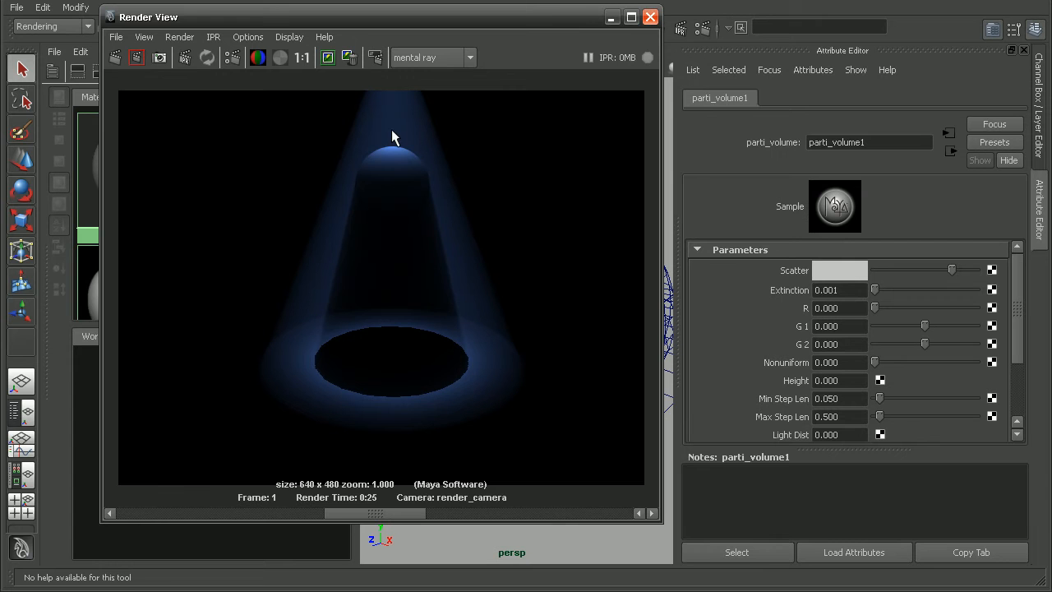
drag(367, 512, 283, 515)
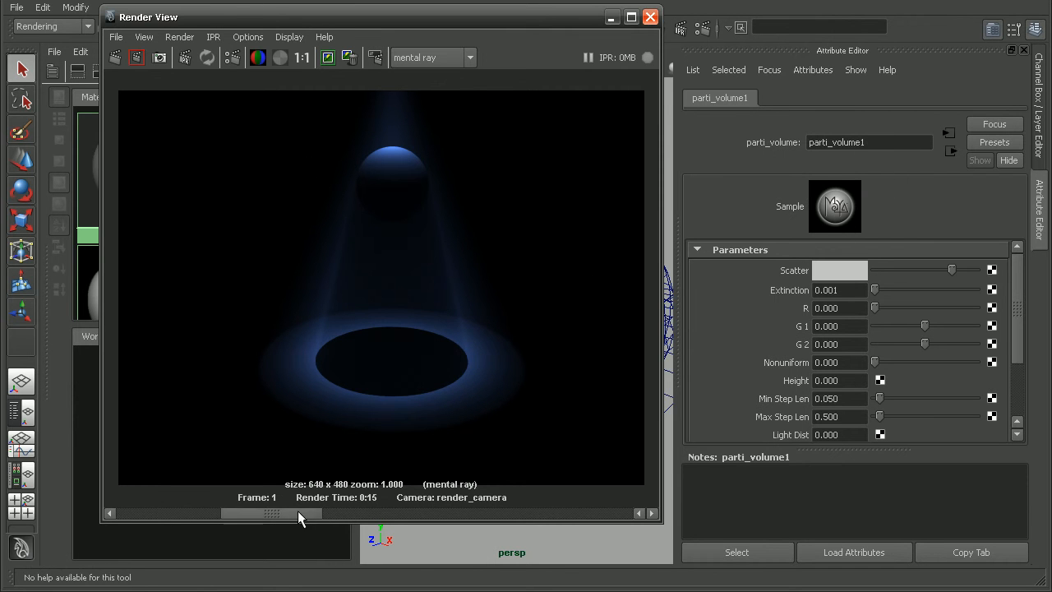
drag(298, 510, 368, 513)
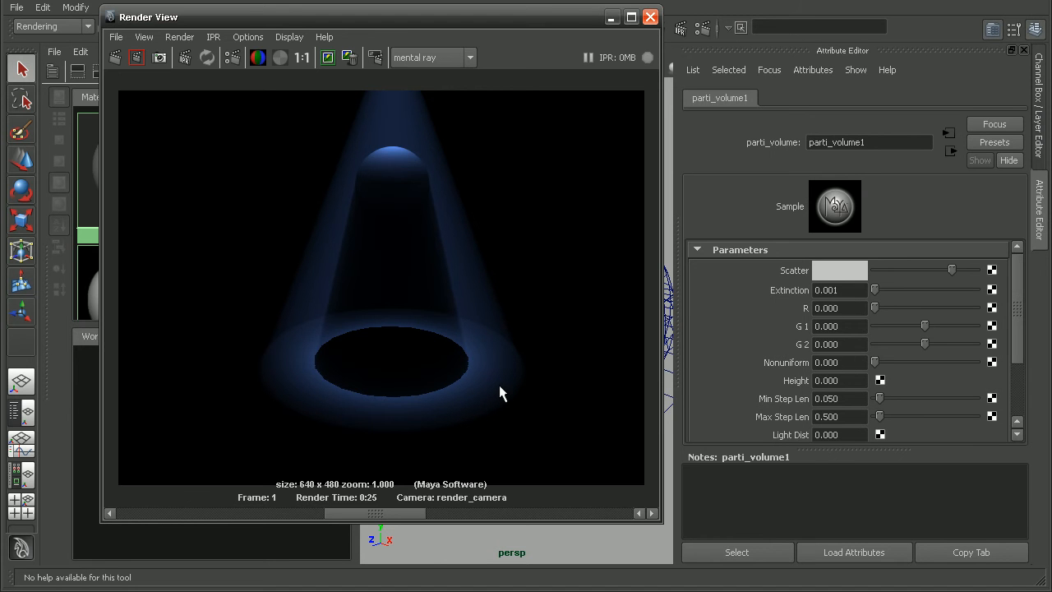
drag(364, 512, 301, 512)
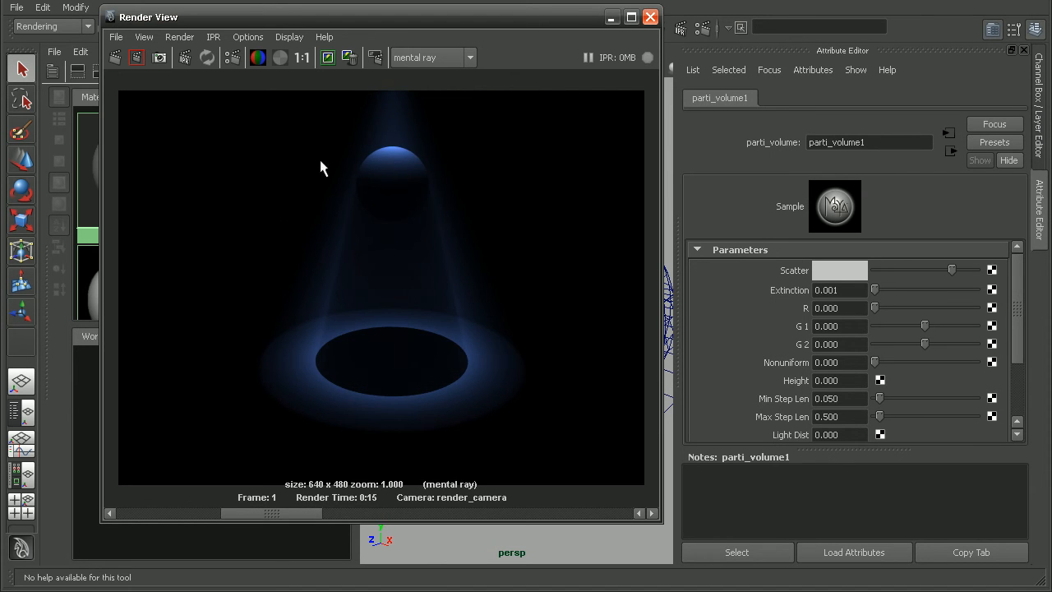